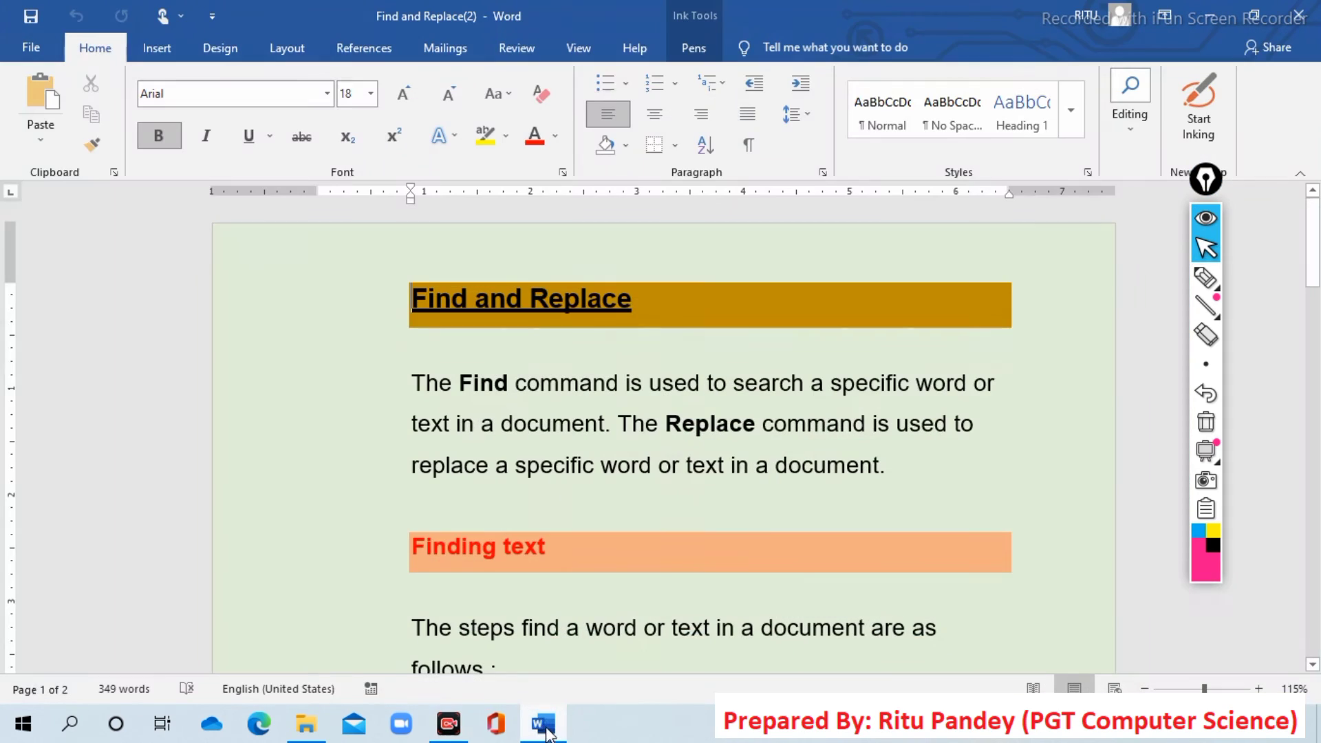
# Step: Restore the Find and Replace(2) lesson document from the taskbar
pyautogui.click(543, 723)
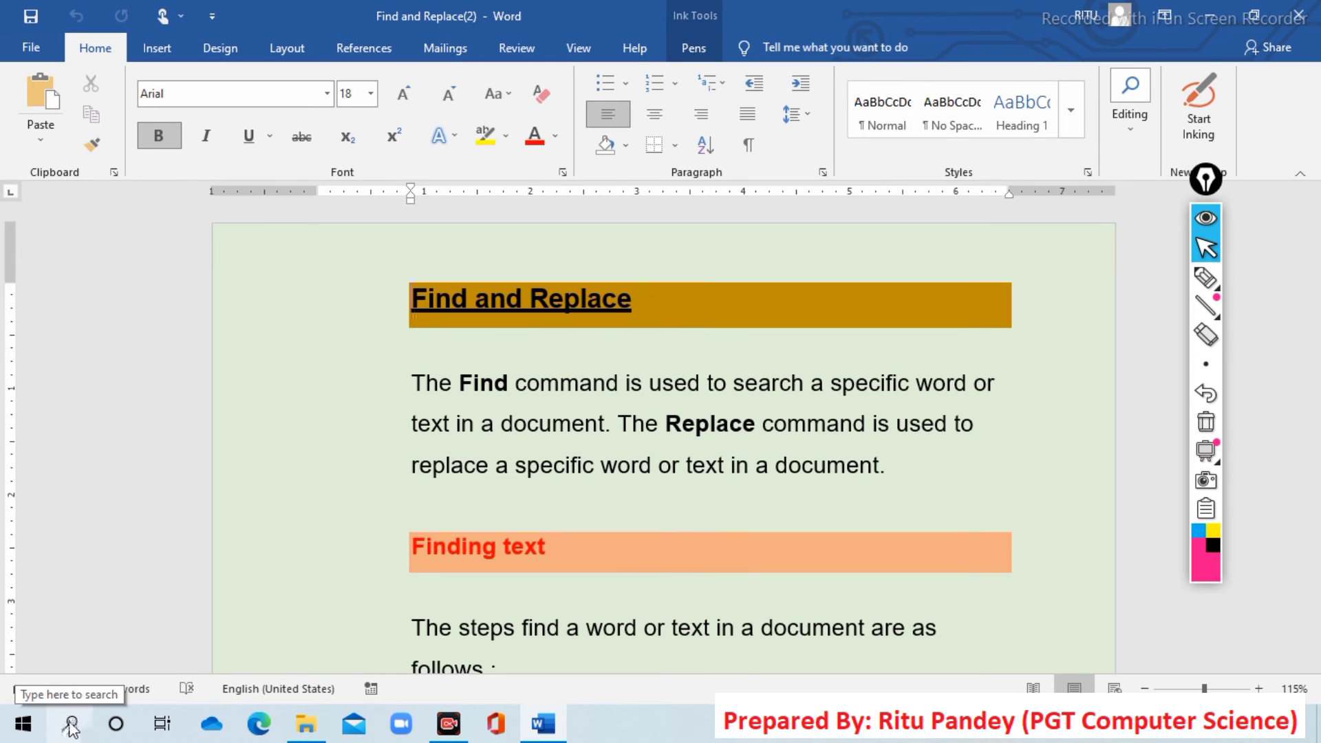
# Step: Search Windows for 'word' and open the Office app from the results
pyautogui.click(72, 724)
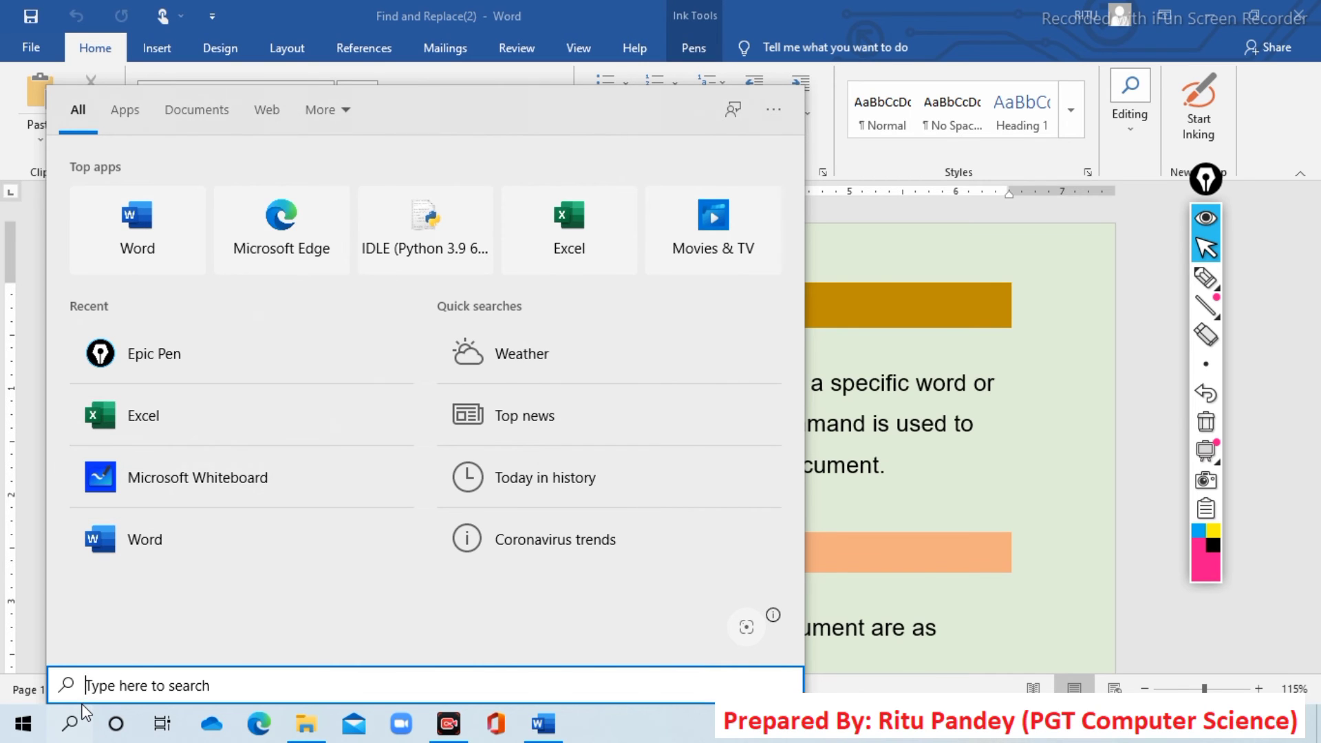
pyautogui.click(132, 88)
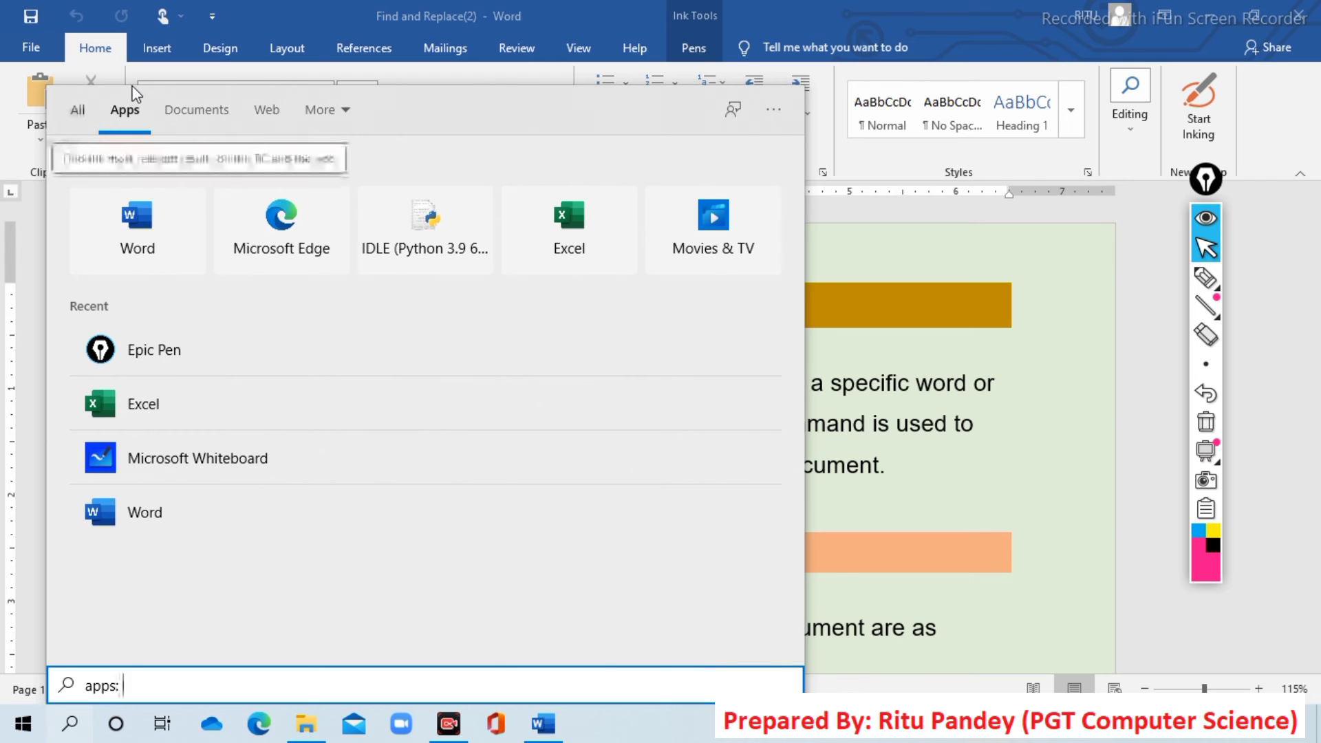
pyautogui.press('BackSpace')
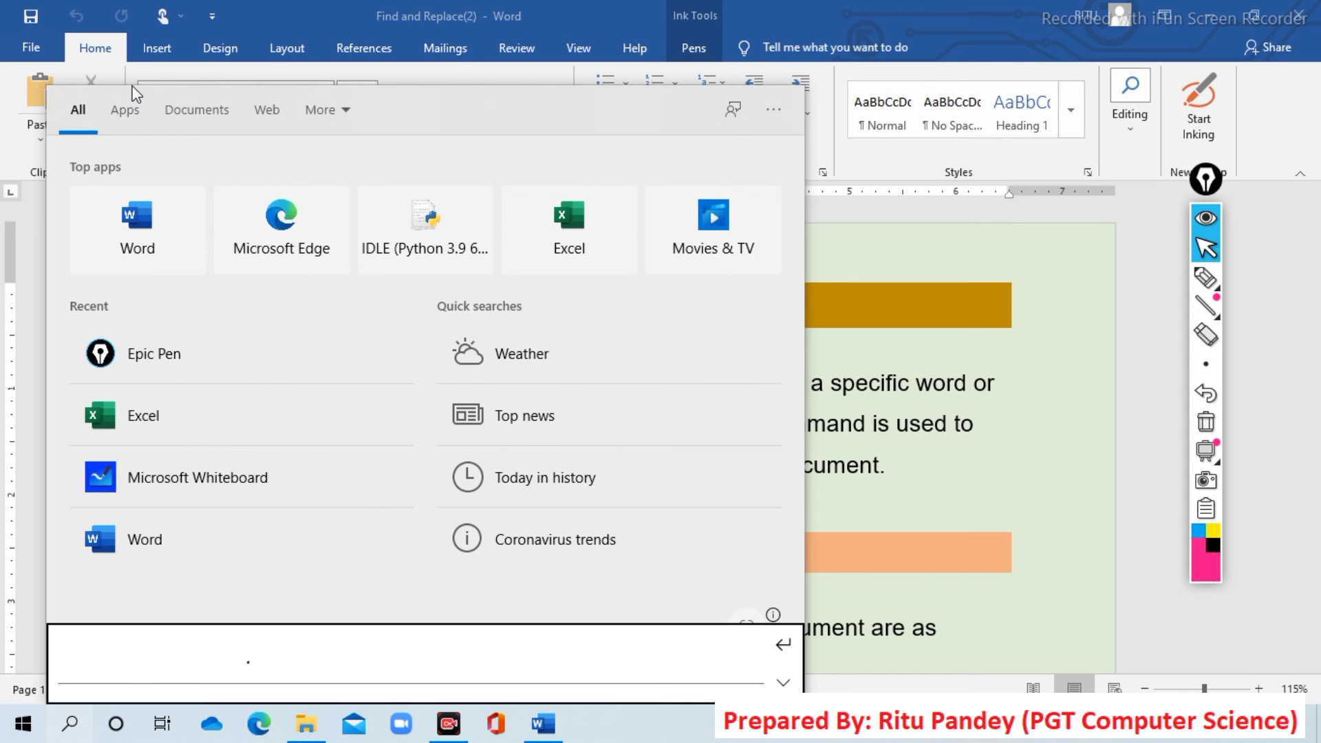
pyautogui.click(1096, 557)
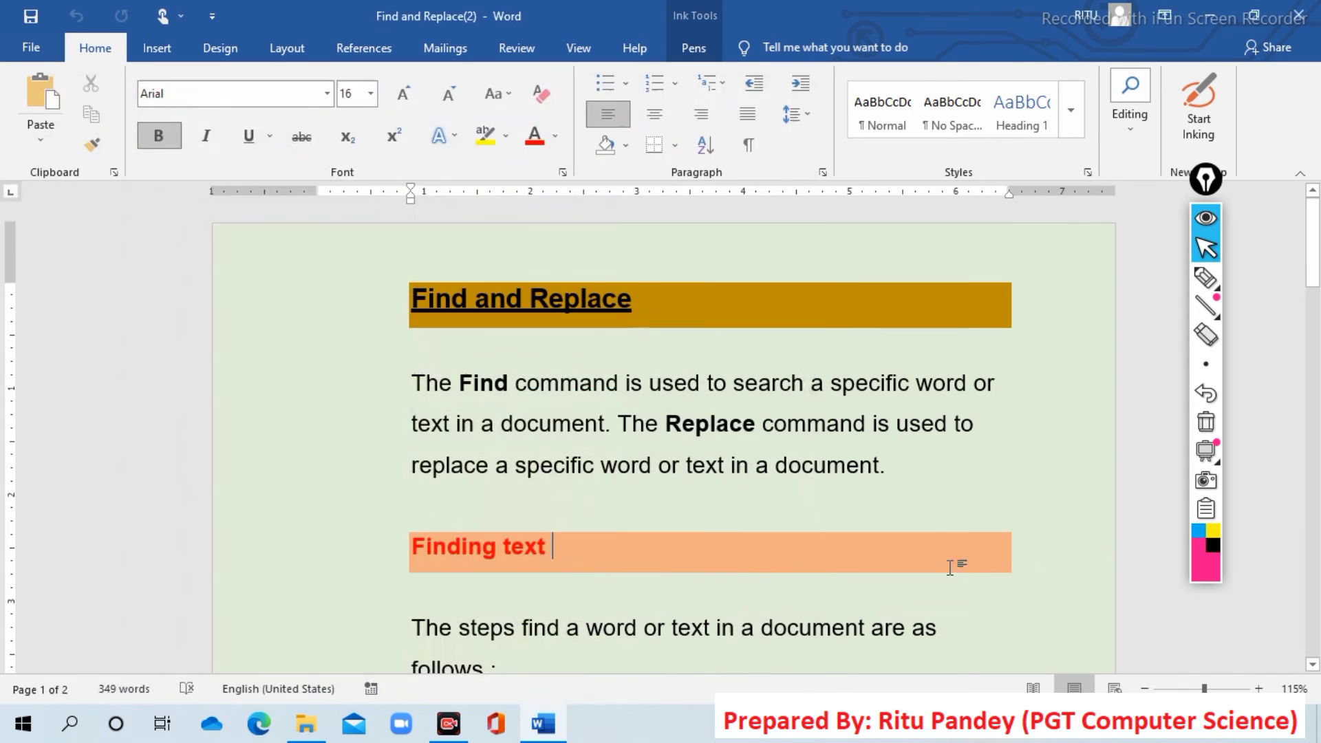
pyautogui.click(71, 724)
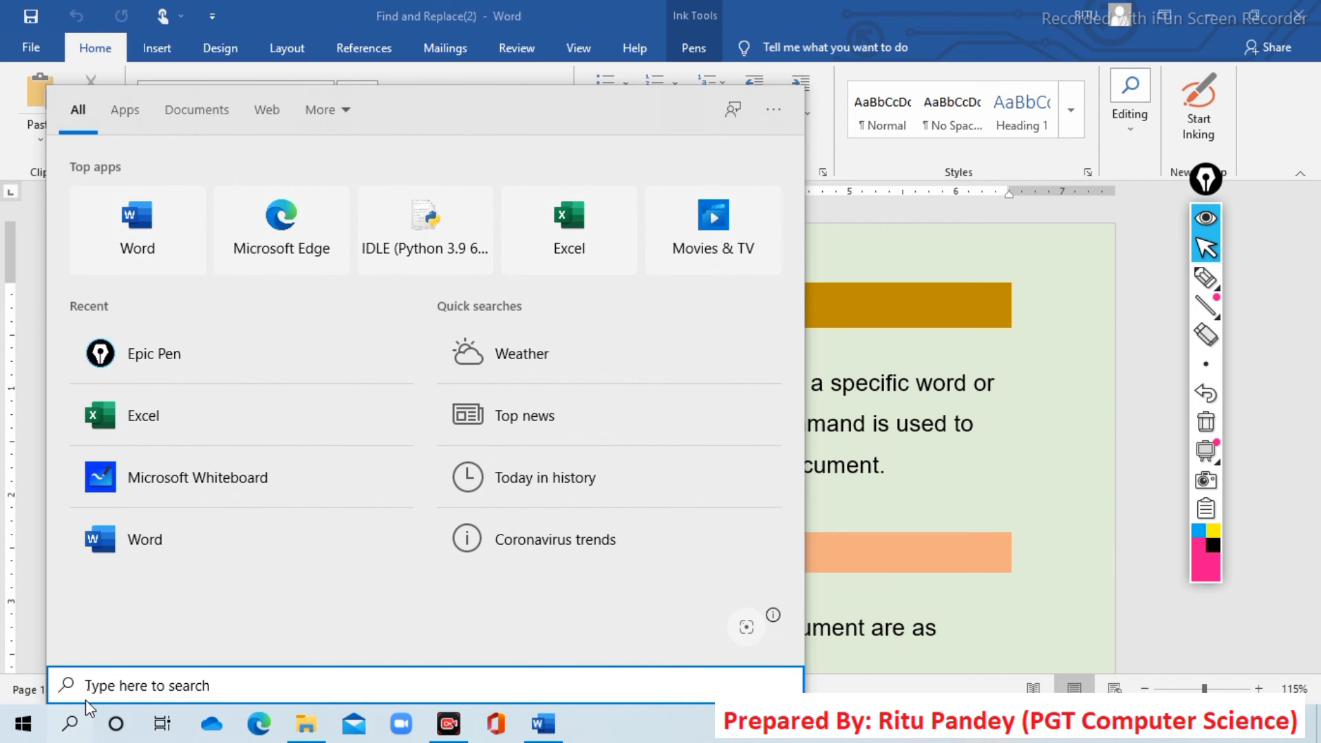
pyautogui.write('word')
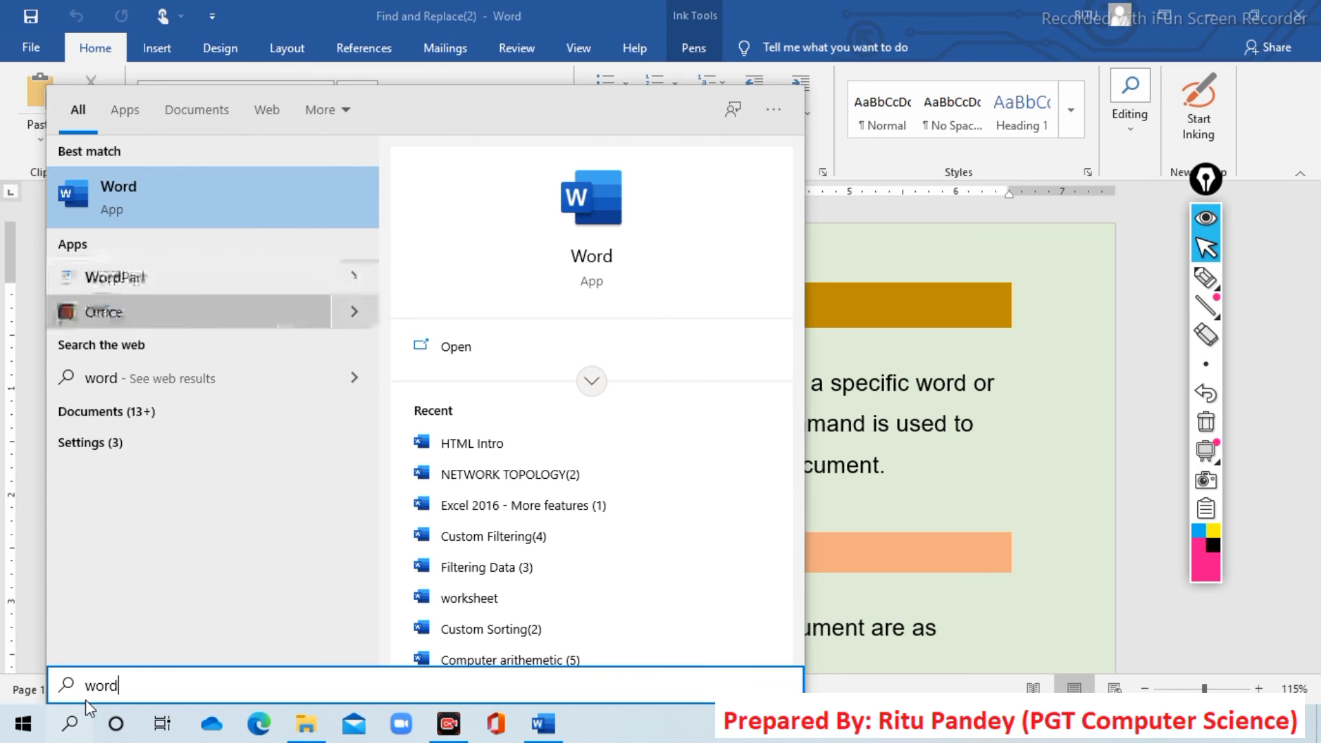
pyautogui.press('Down')
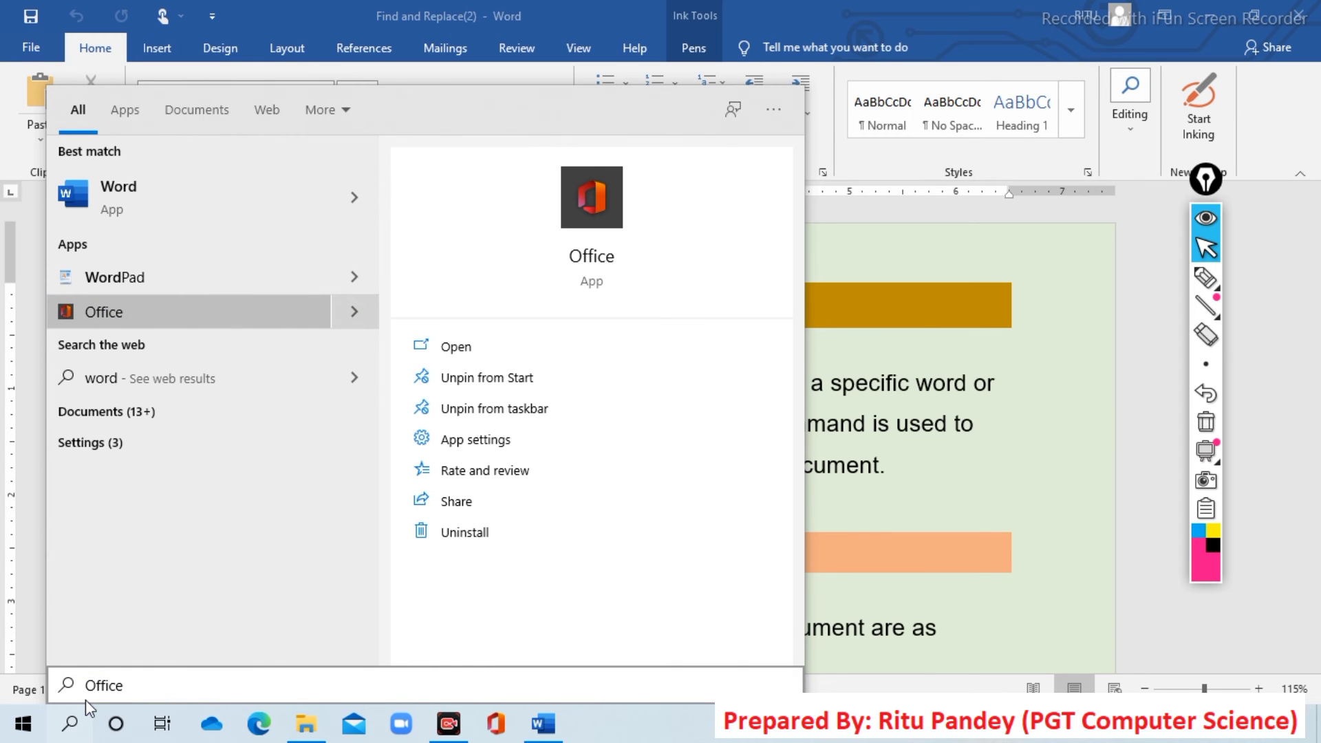
pyautogui.click(304, 320)
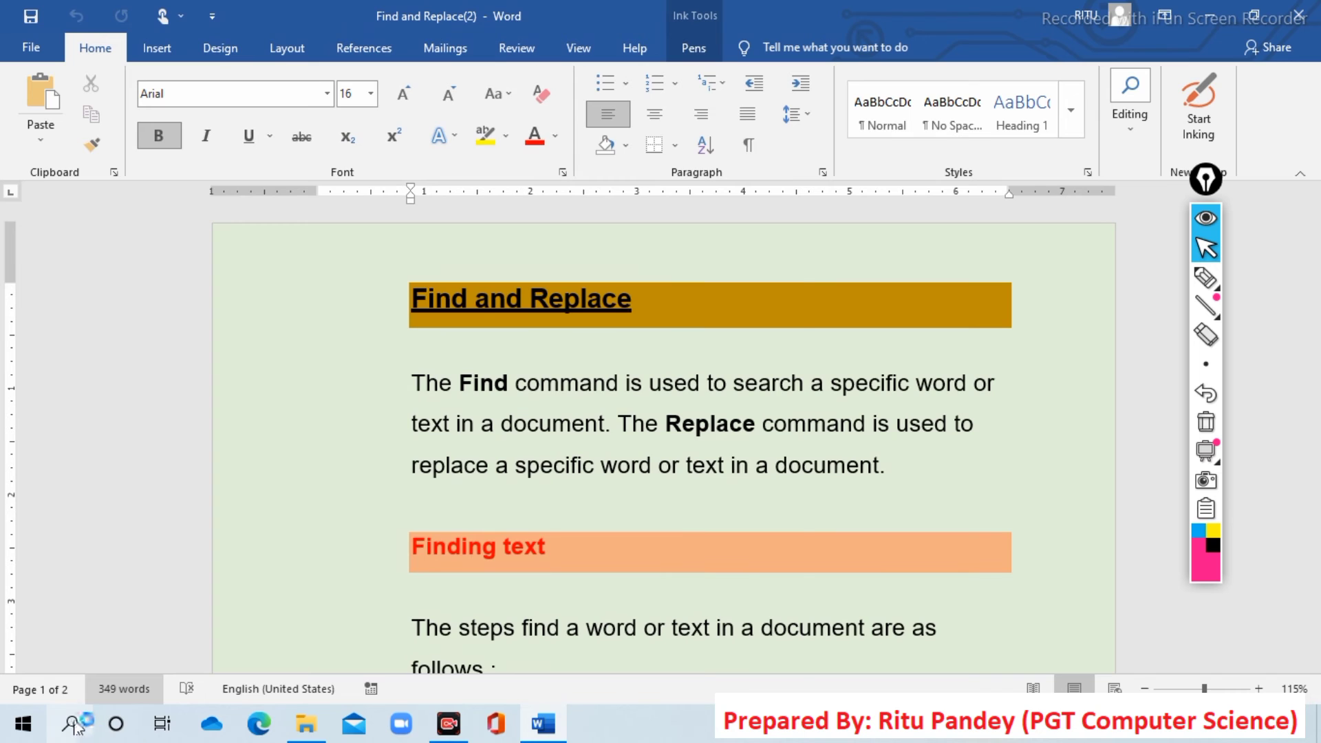
# Step: Search 'ms o' in Windows Search and launch Word
pyautogui.click(71, 723)
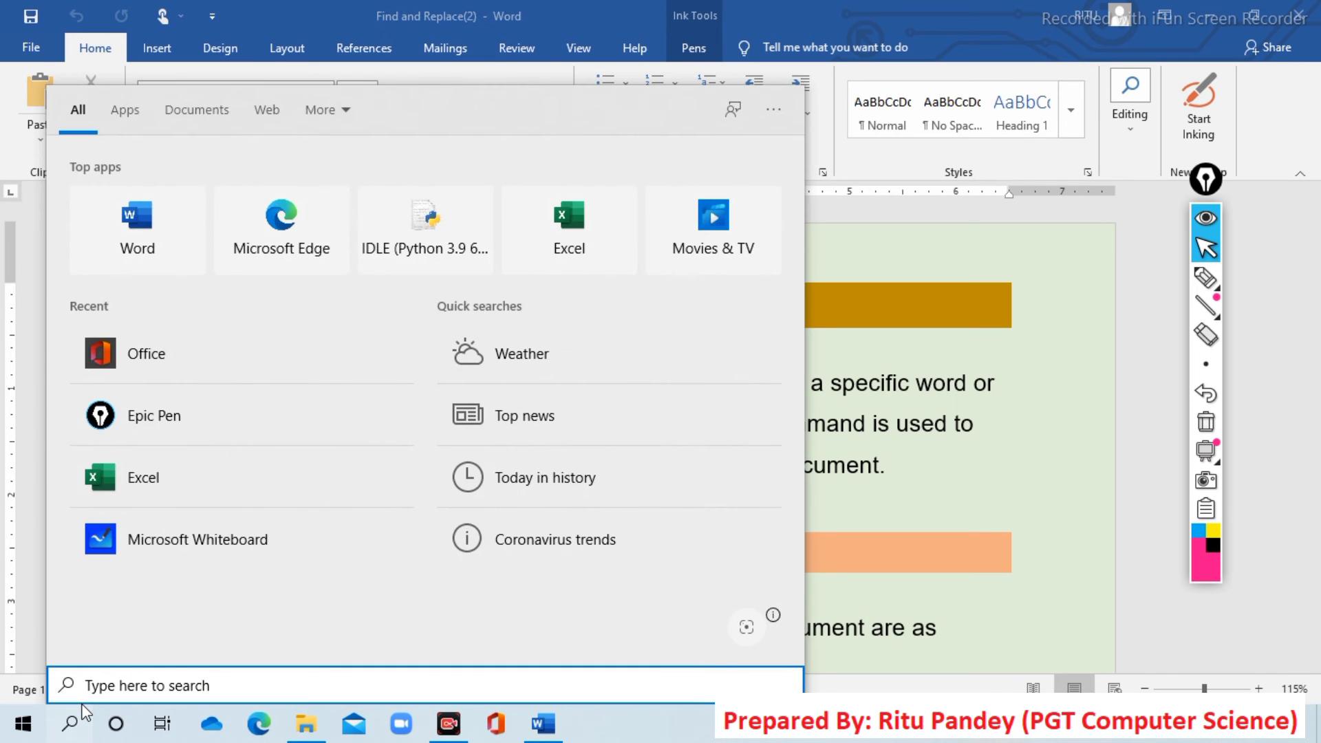
pyautogui.write('ms')
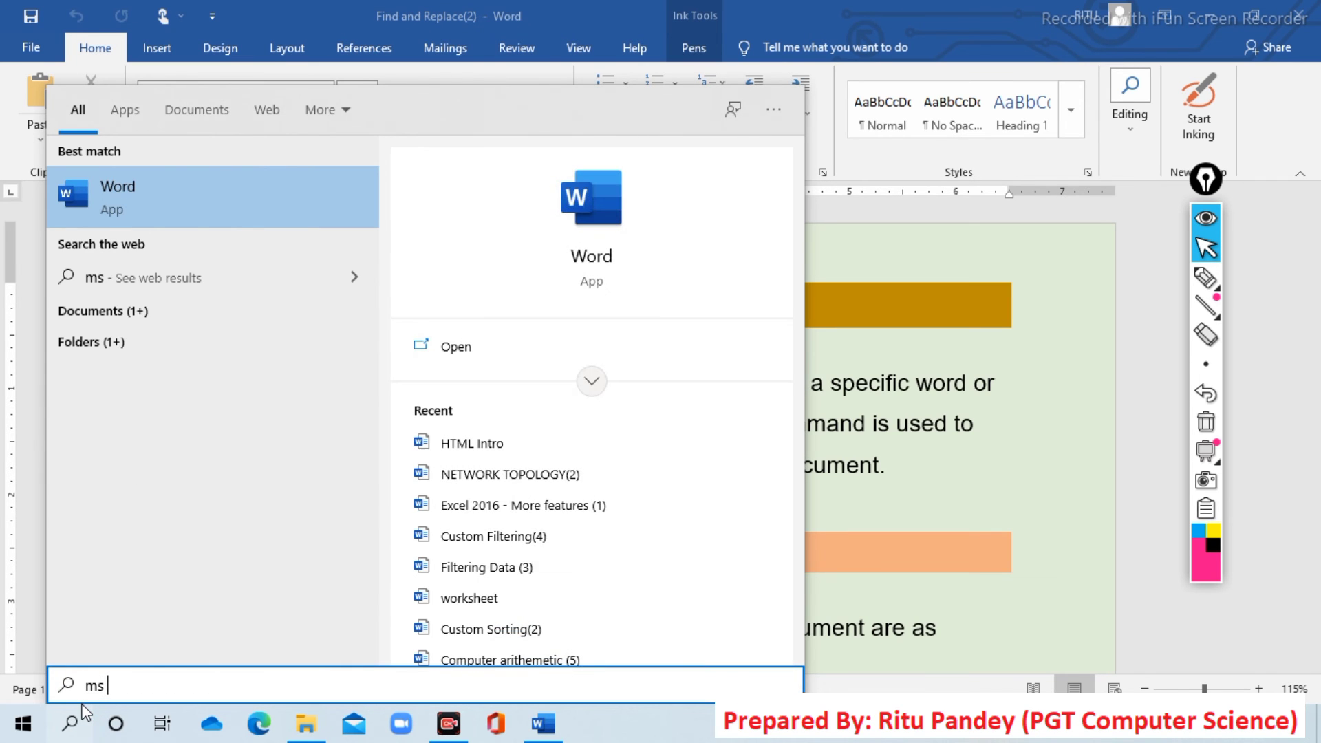
pyautogui.write(' o')
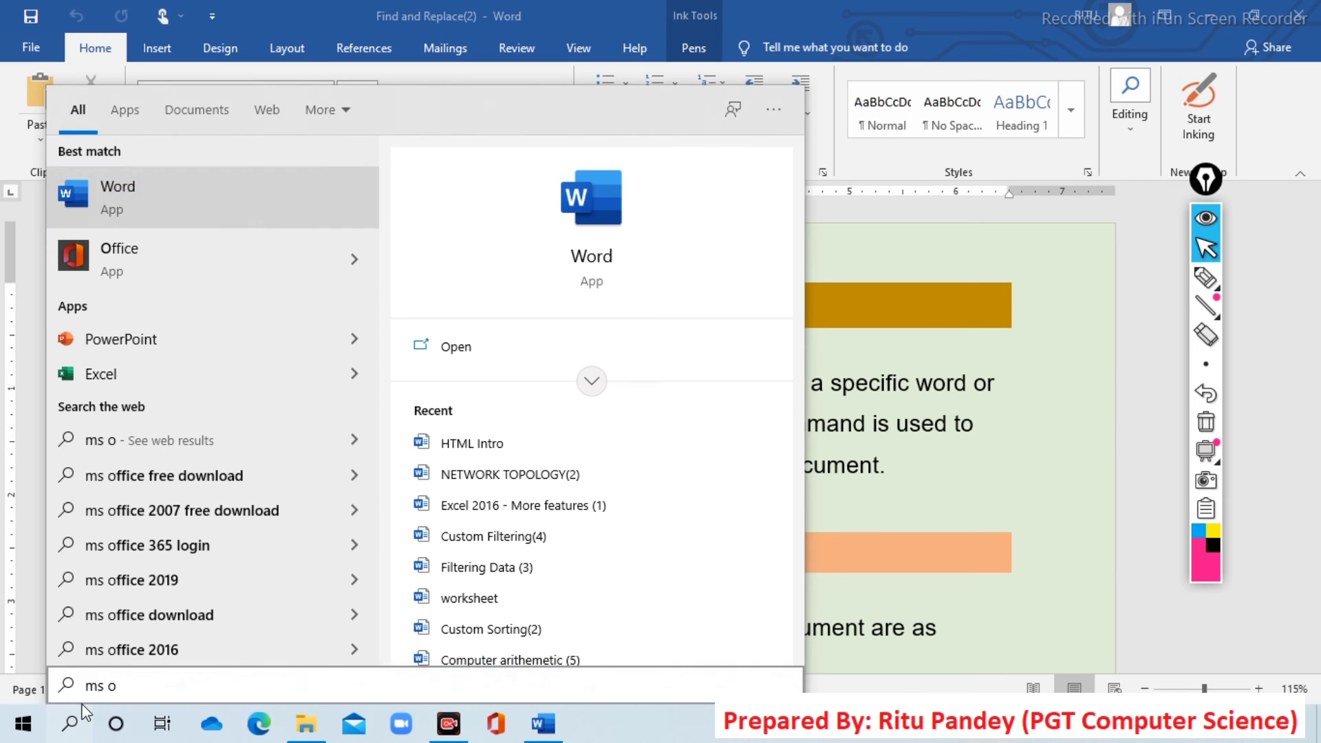
pyautogui.press('Return')
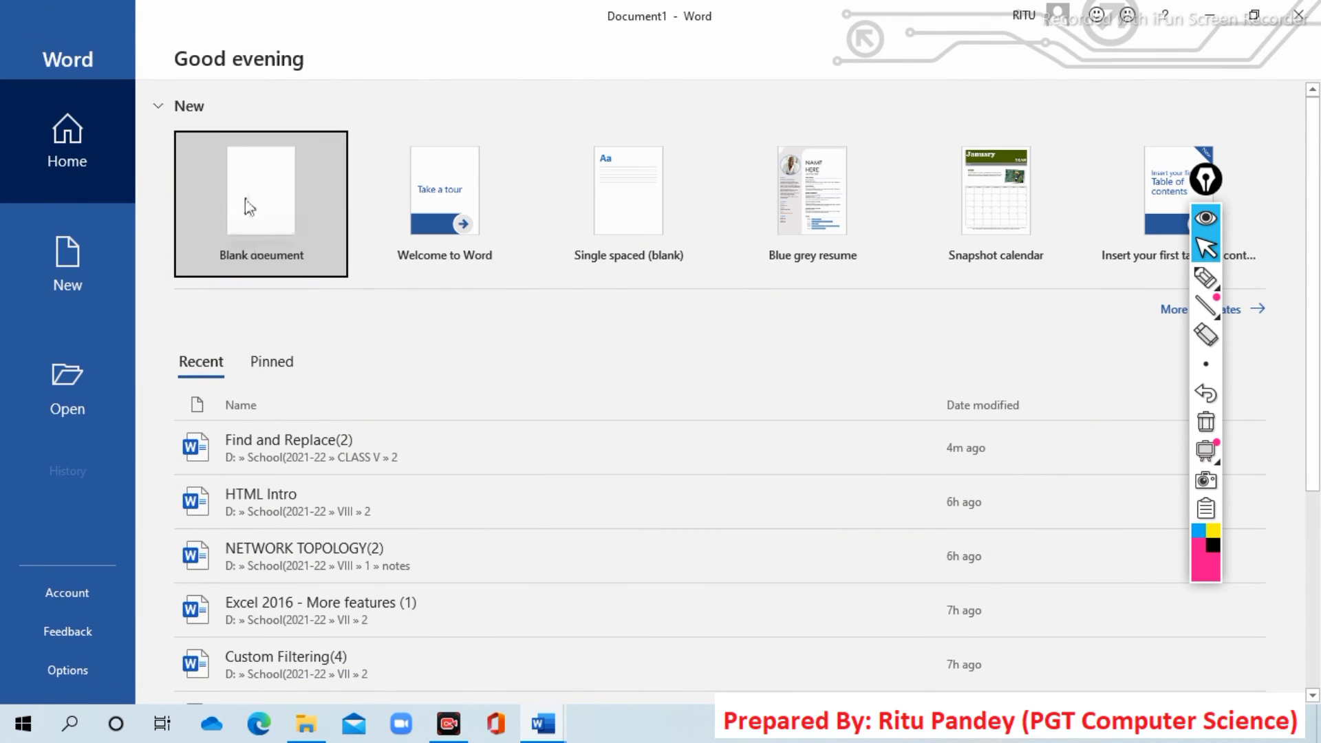
# Step: Create a blank document, type 'f', and view the Insert and References tabs
pyautogui.click(257, 211)
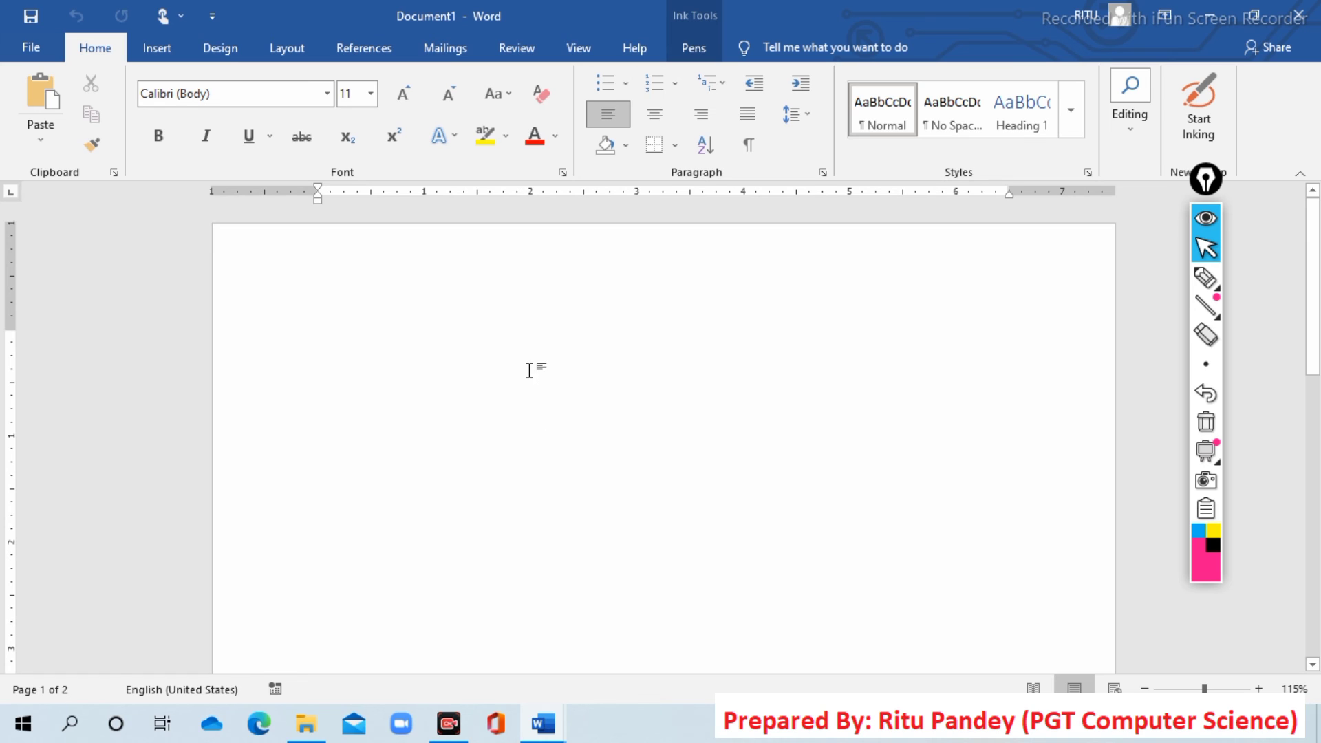
pyautogui.write('f')
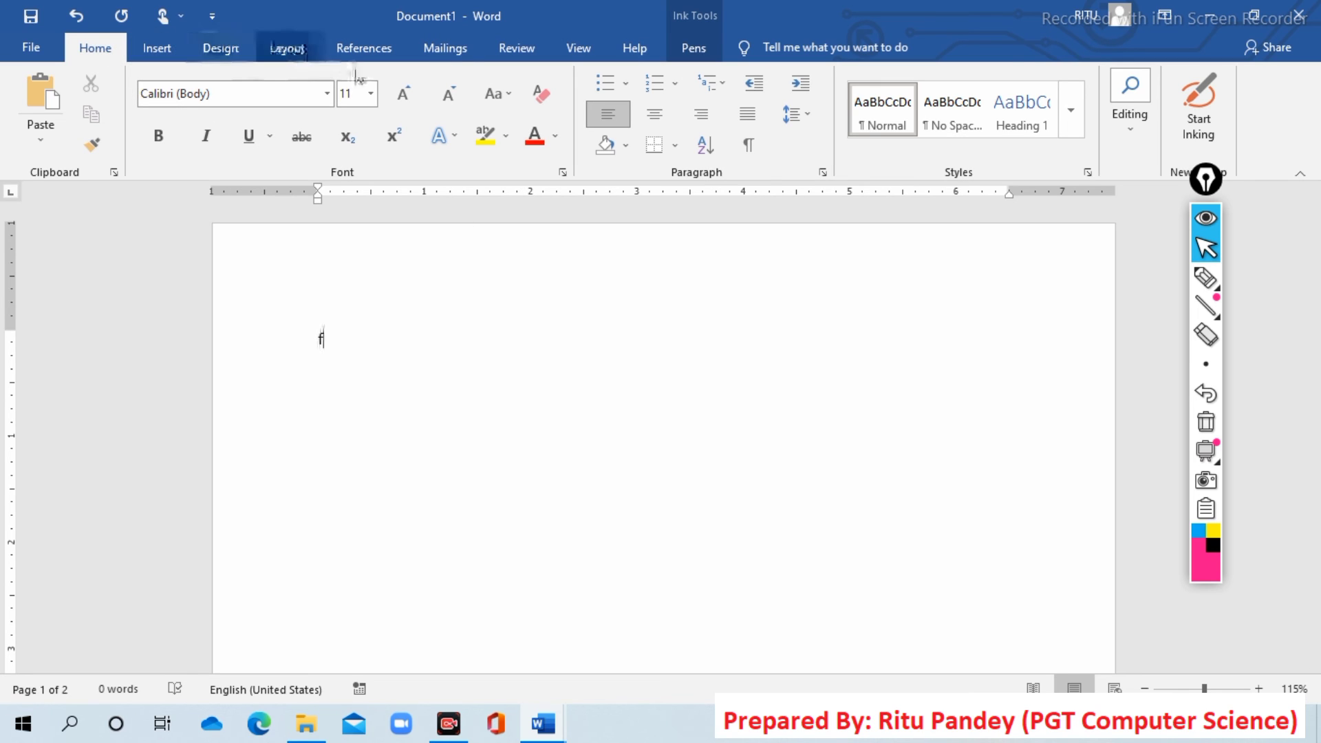
pyautogui.click(165, 54)
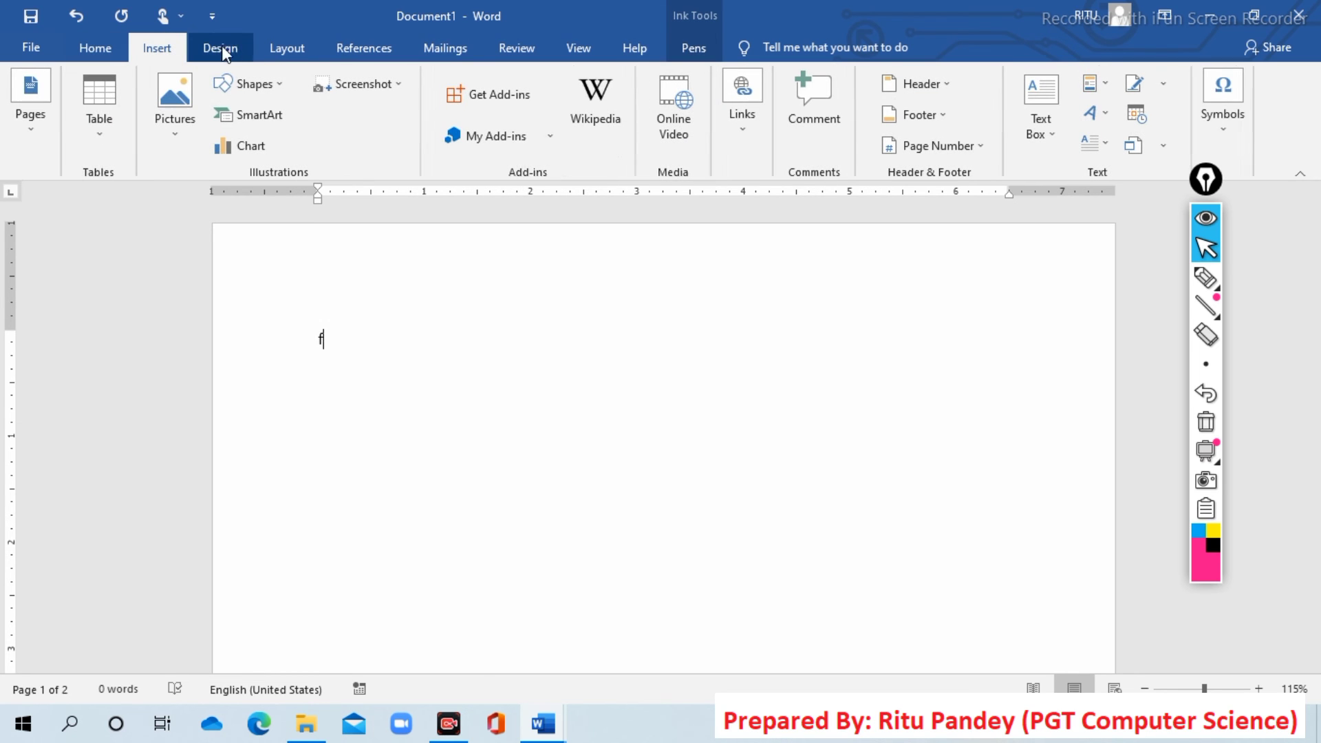
pyautogui.click(361, 51)
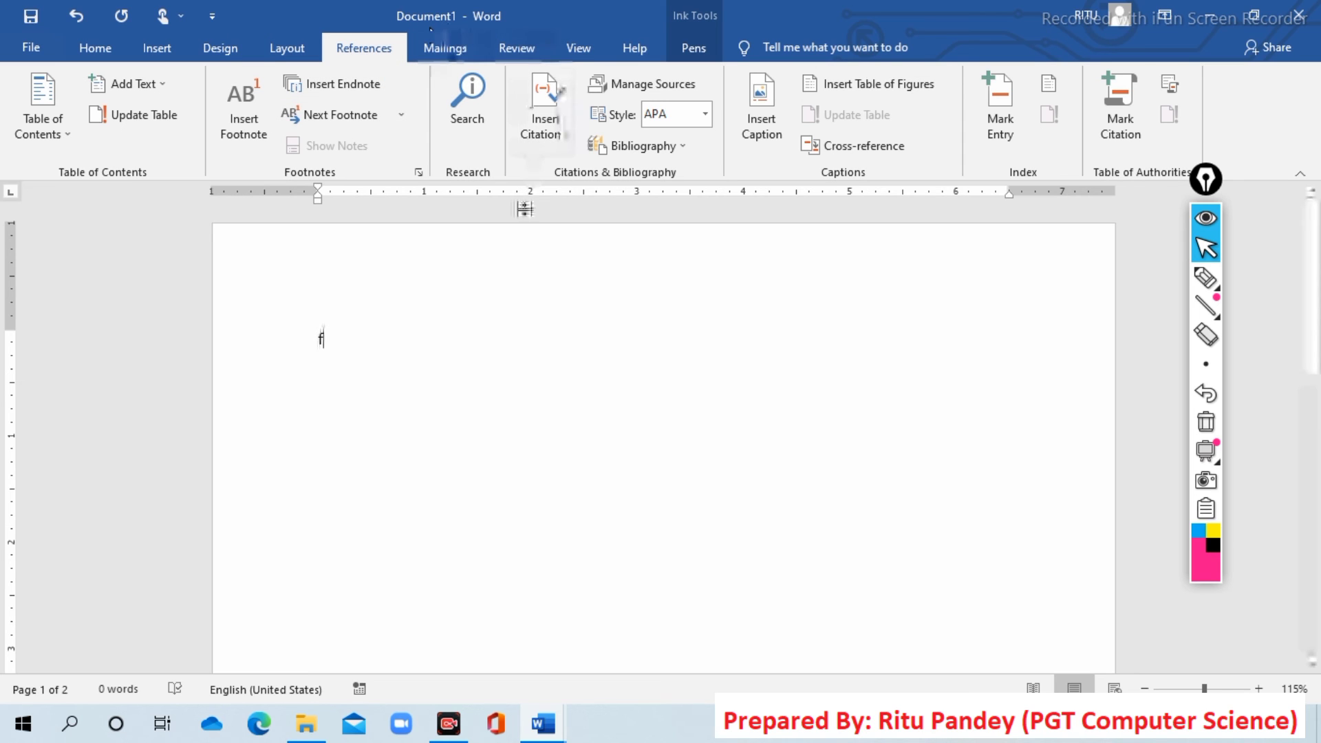
# Step: Close Document1 and discard it without saving
pyautogui.click(1298, 20)
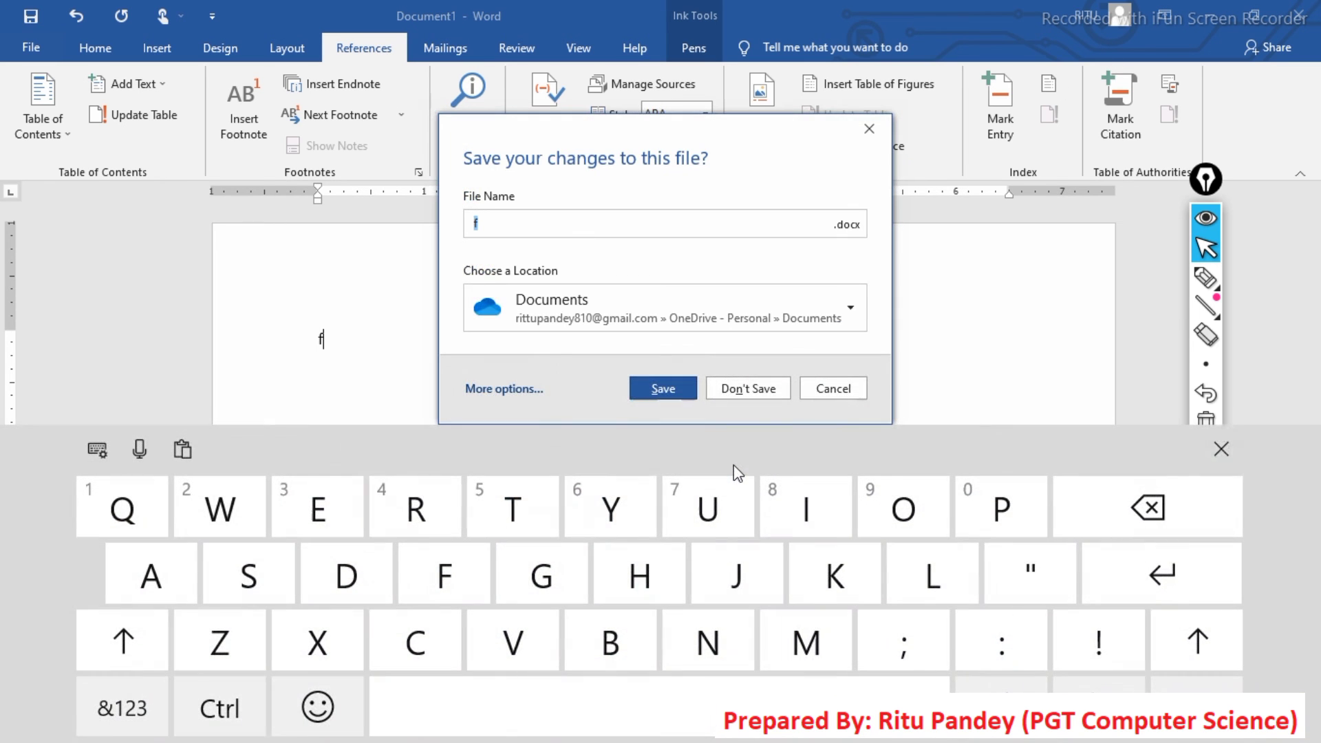
pyautogui.click(746, 468)
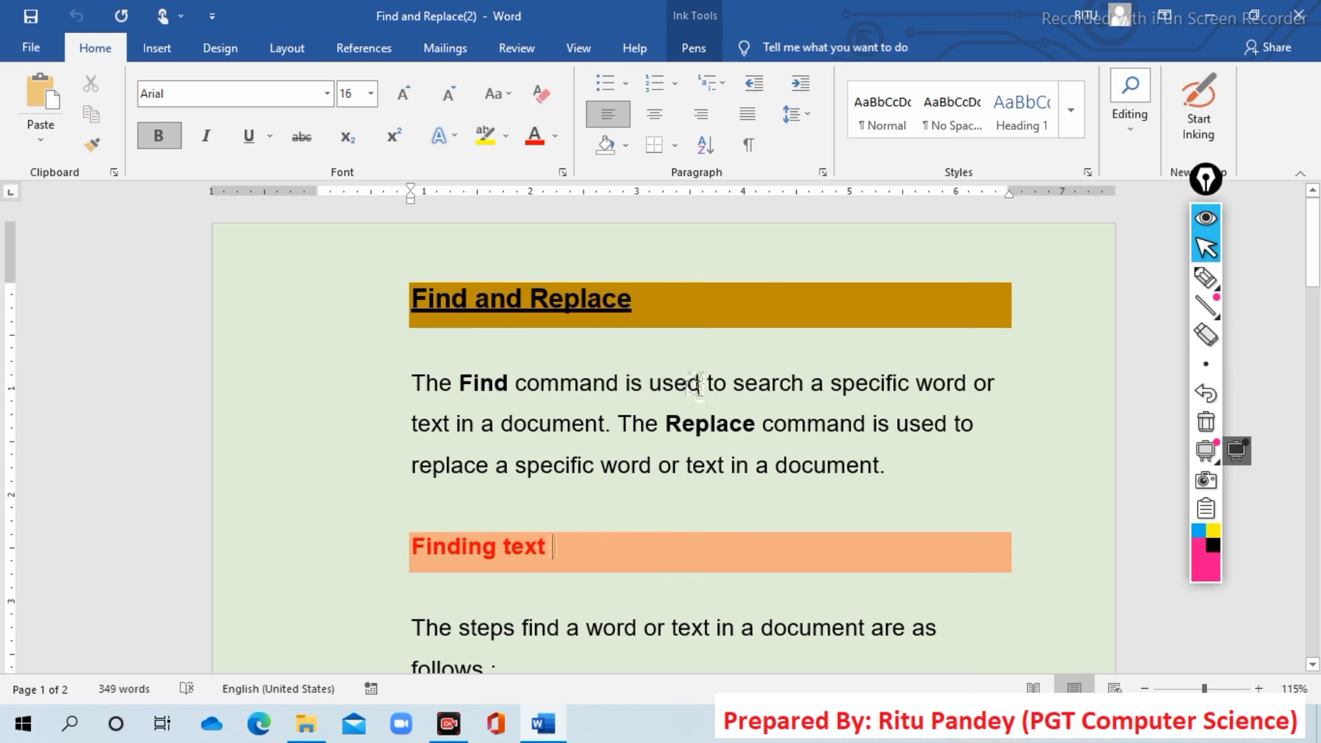
# Step: Underline the introductory paragraph's lines with pink Epic Pen highlighter strokes
pyautogui.click(1205, 277)
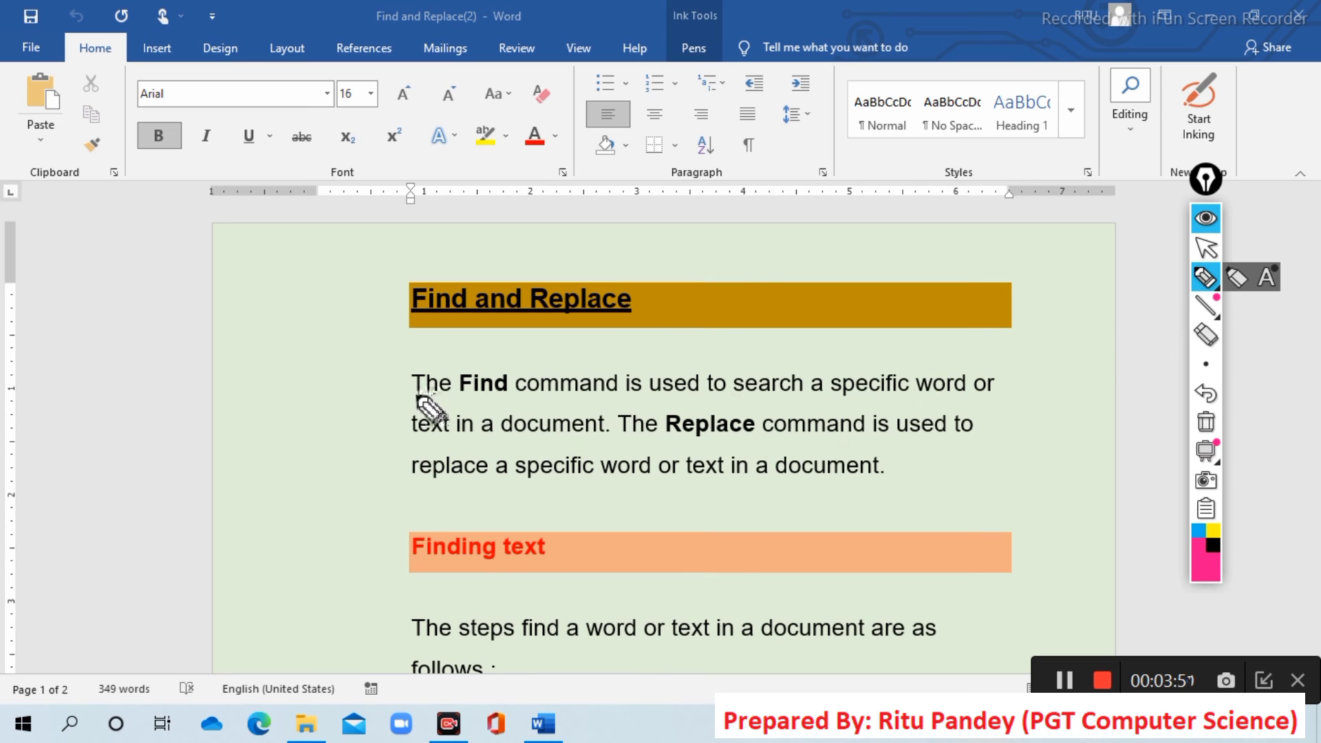
pyautogui.moveTo(417, 397); pyautogui.dragTo(946, 400)
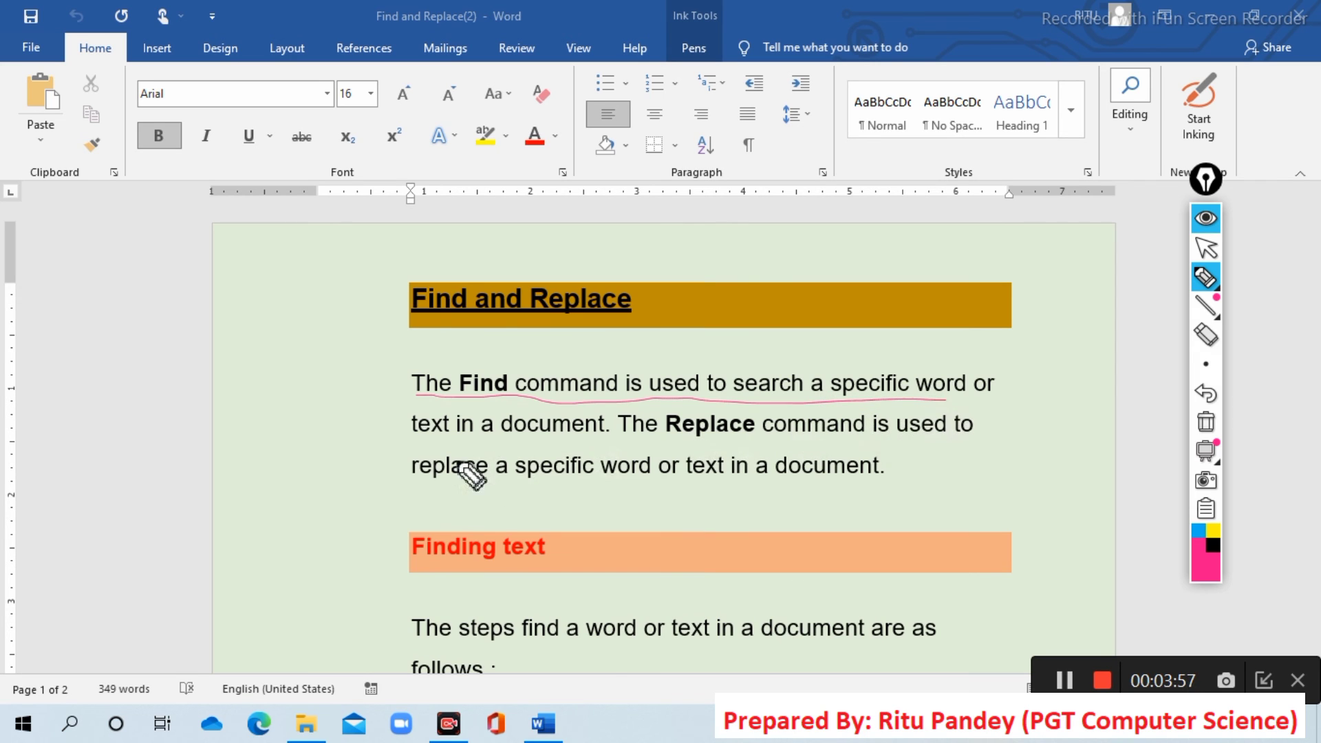
pyautogui.moveTo(405, 438); pyautogui.dragTo(585, 433)
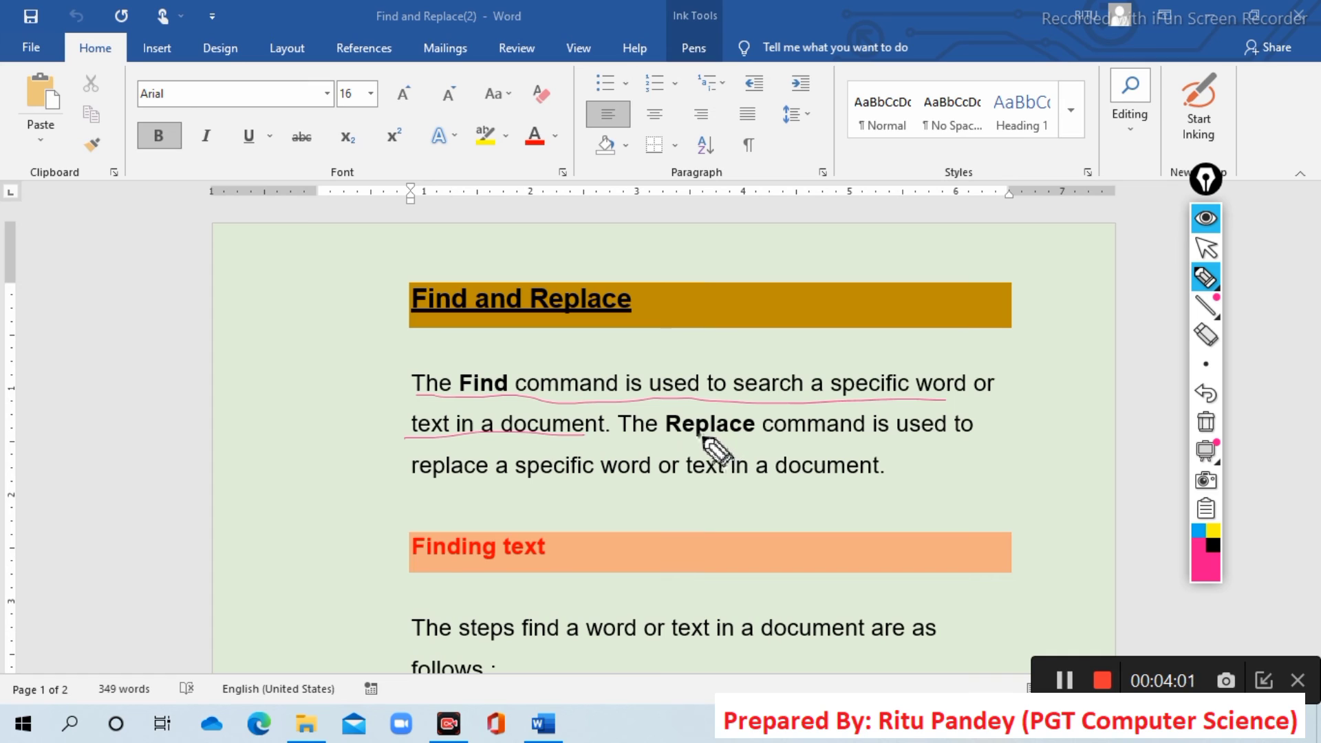
pyautogui.moveTo(640, 439); pyautogui.dragTo(798, 440)
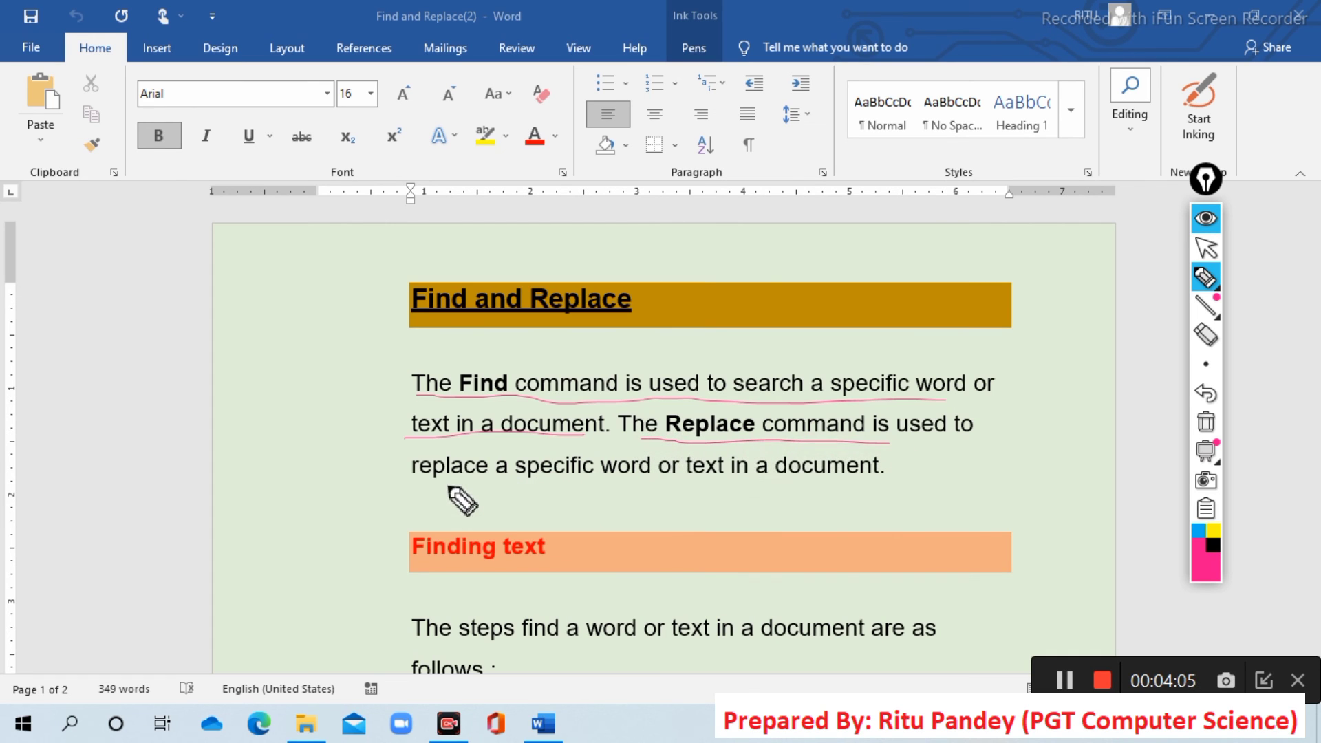
pyautogui.moveTo(446, 486); pyautogui.dragTo(843, 485)
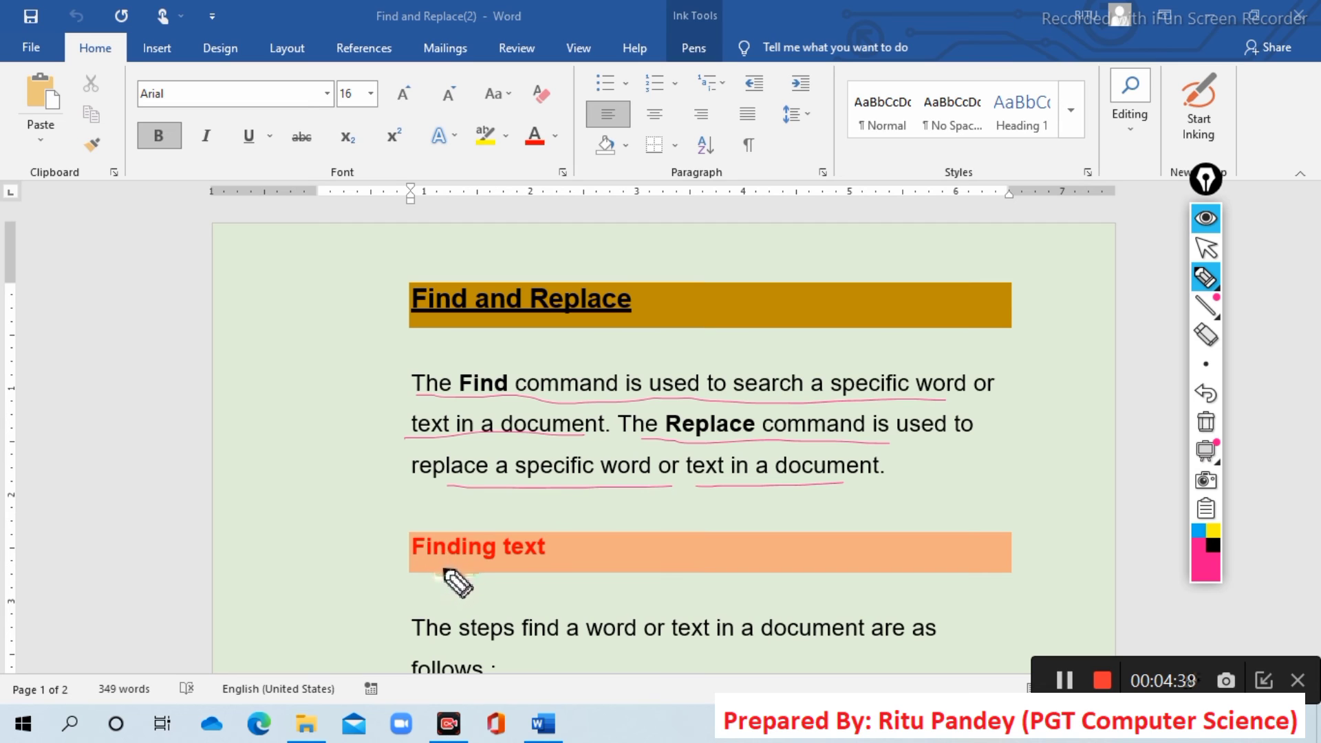
# Step: Switch Epic Pen to the arrow, erase all ink, and show the Home Editing commands
pyautogui.click(1206, 249)
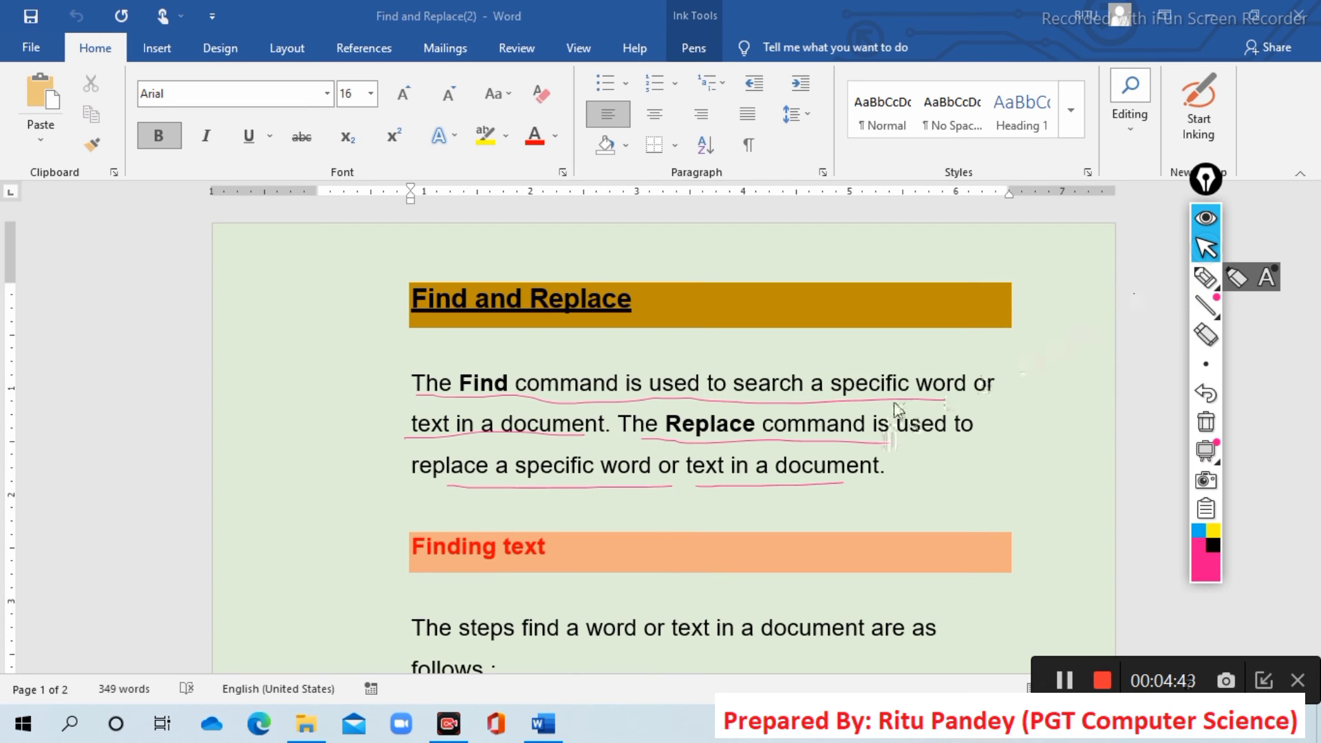
pyautogui.scroll(-2, 896, 409)
pyautogui.scroll(-1, 897, 409)
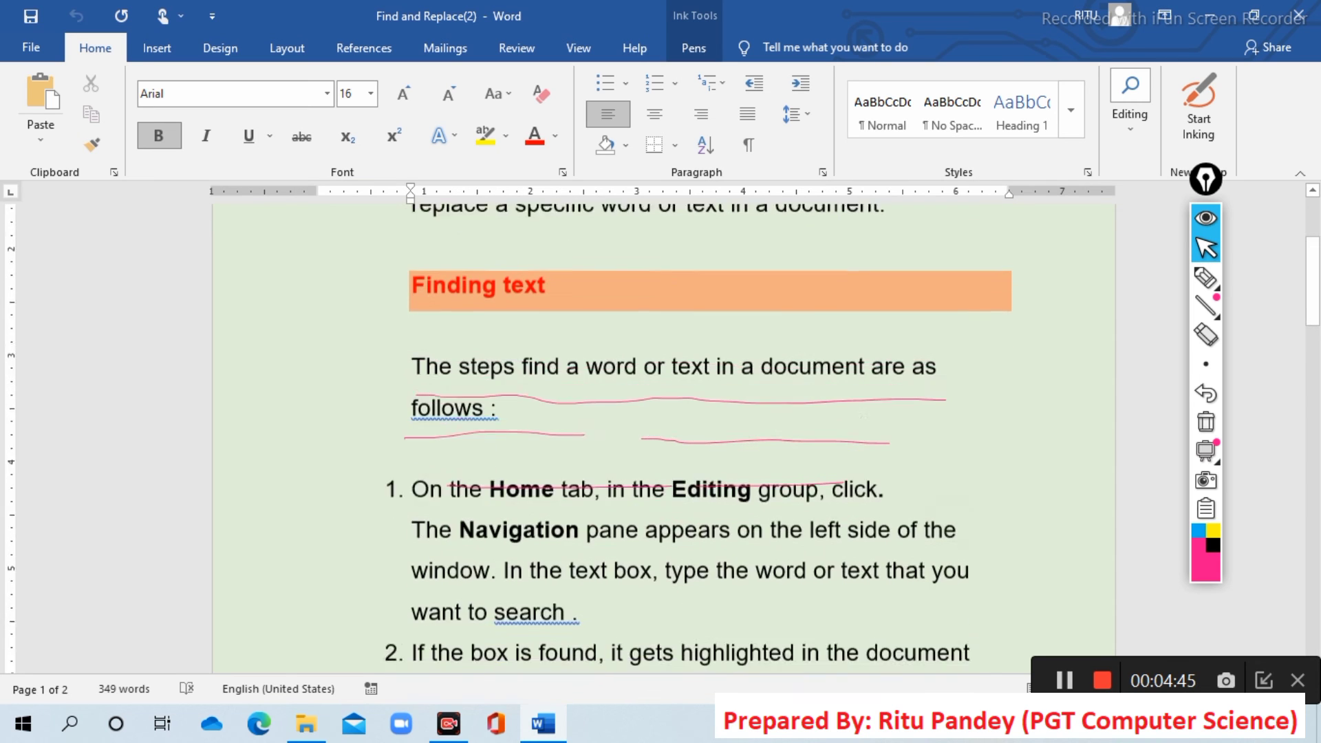
pyautogui.scroll(-1, 1017, 407)
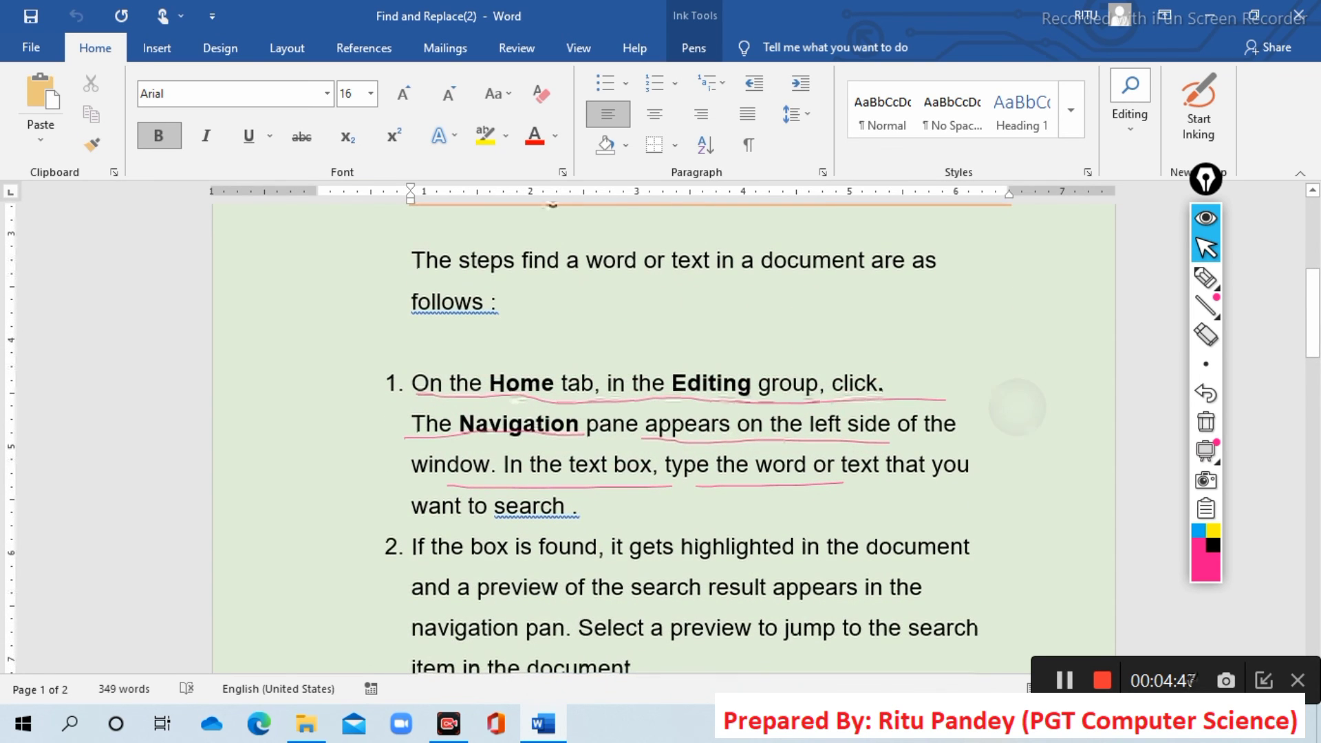
pyautogui.click(1214, 427)
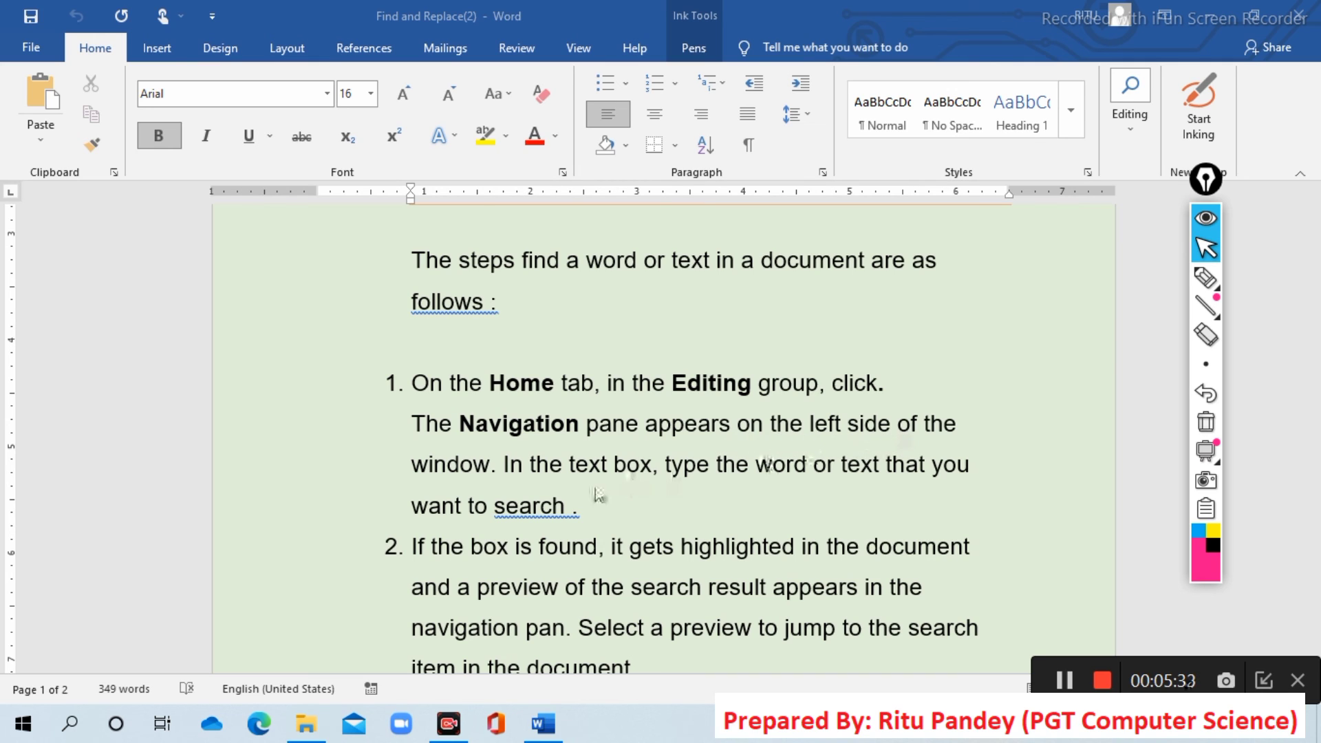
pyautogui.click(1132, 127)
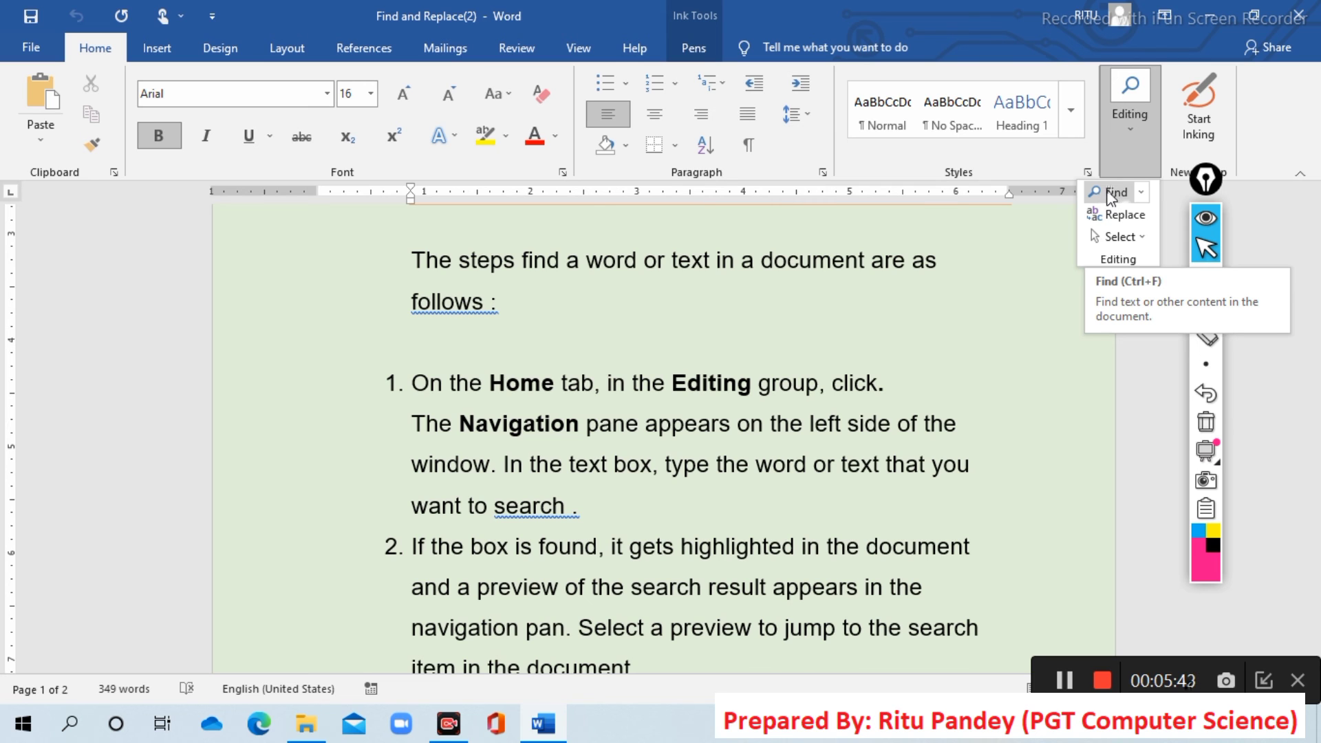
# Step: Open the Navigation pane via Find, dismiss the touch keyboard, and refocus the document
pyautogui.click(1110, 193)
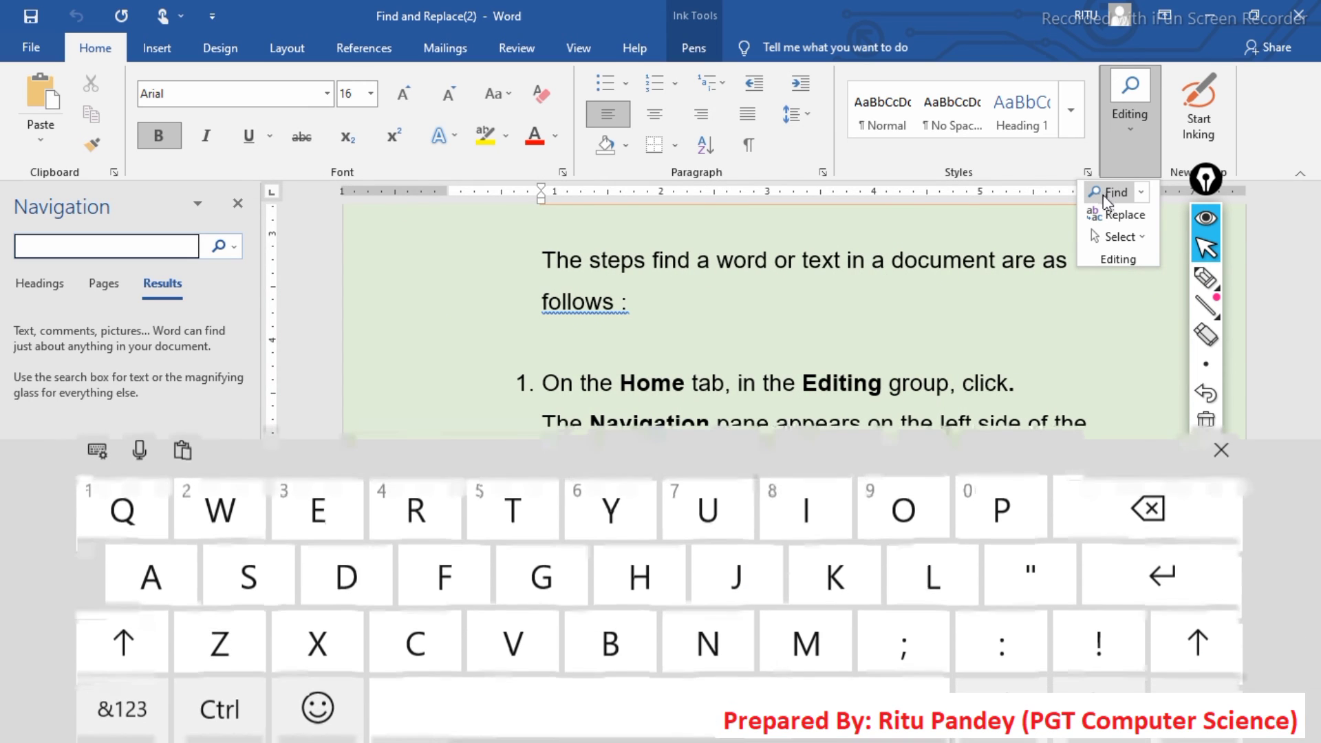
pyautogui.click(1221, 449)
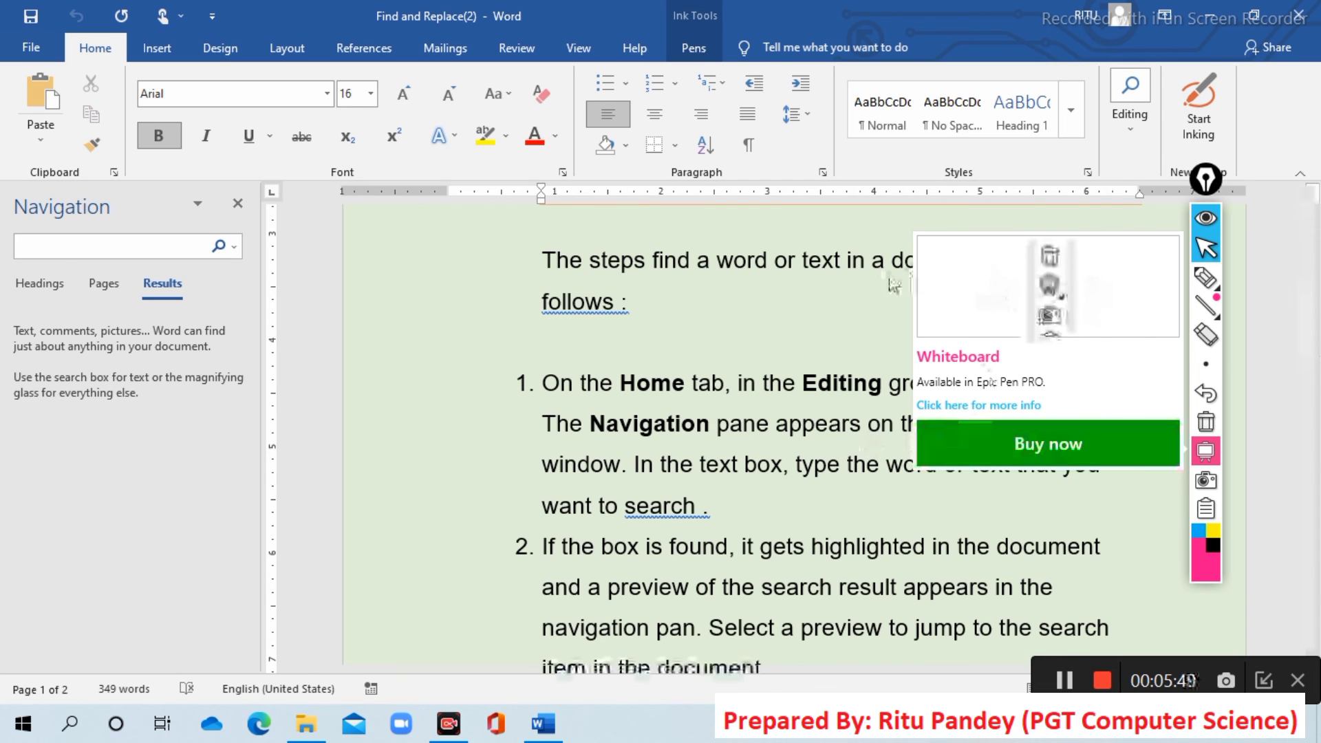
pyautogui.click(866, 349)
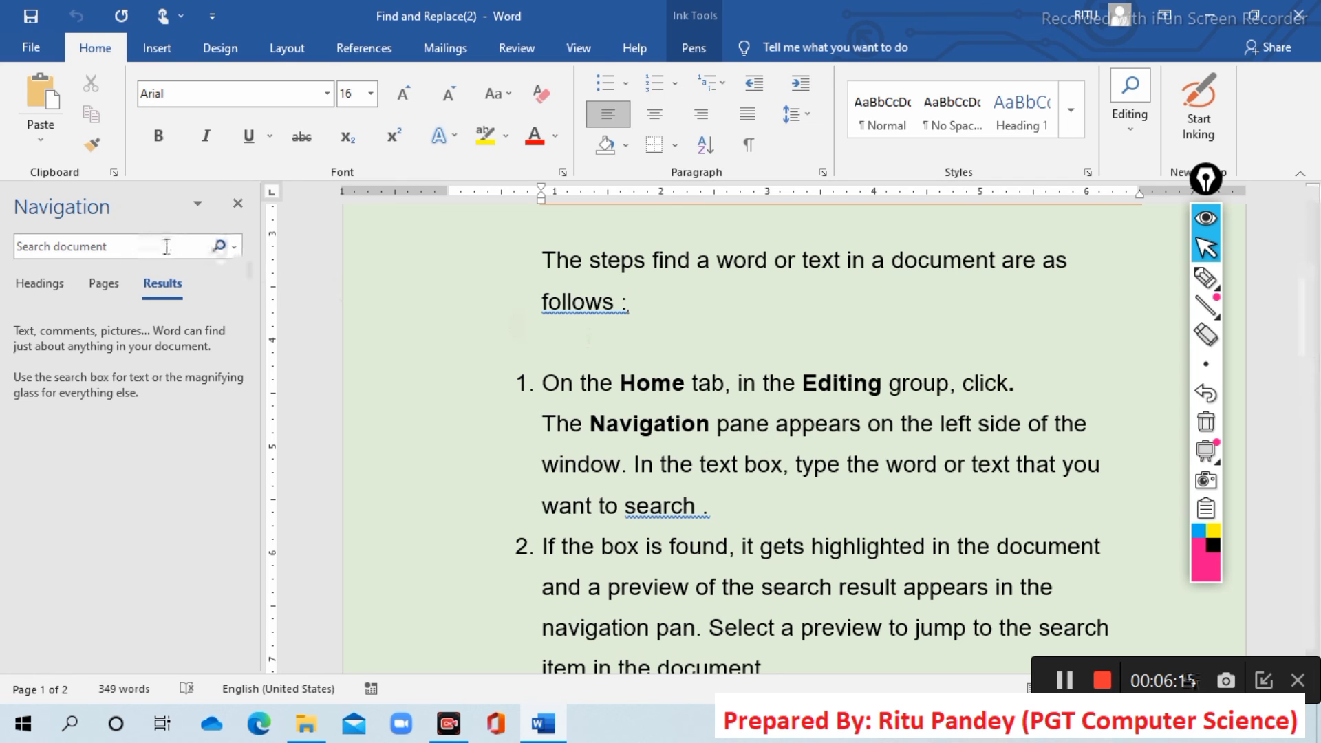
# Step: Search the document for 'the' in the Navigation pane, finding 44 results
pyautogui.click(110, 246)
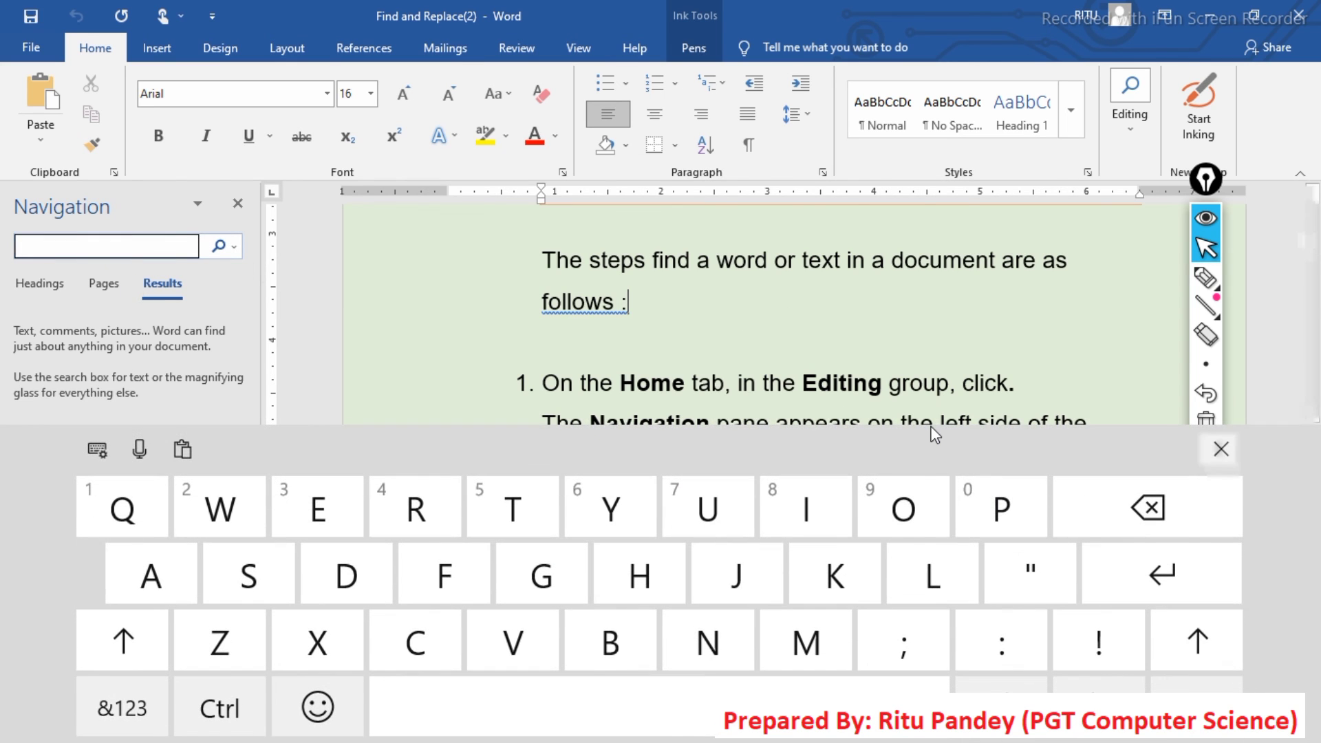
pyautogui.click(1221, 449)
pyautogui.write('th')
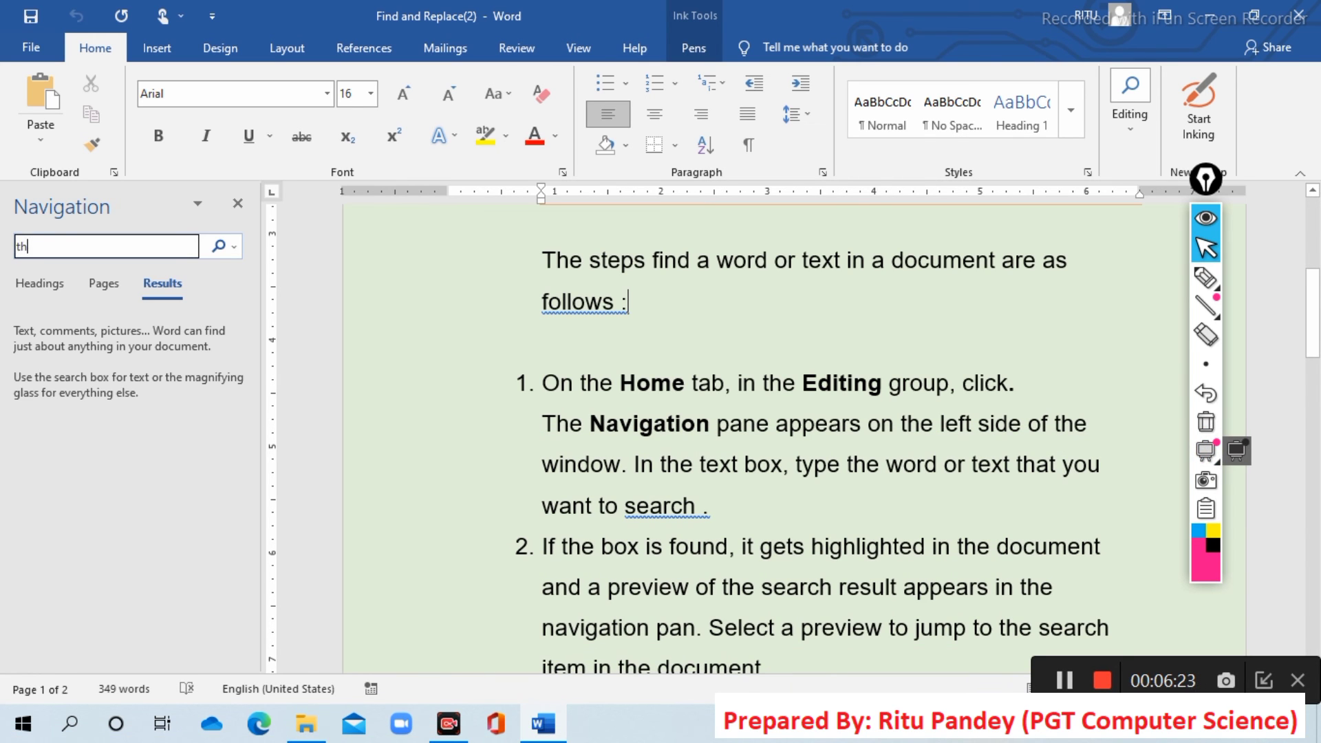
pyautogui.write('e')
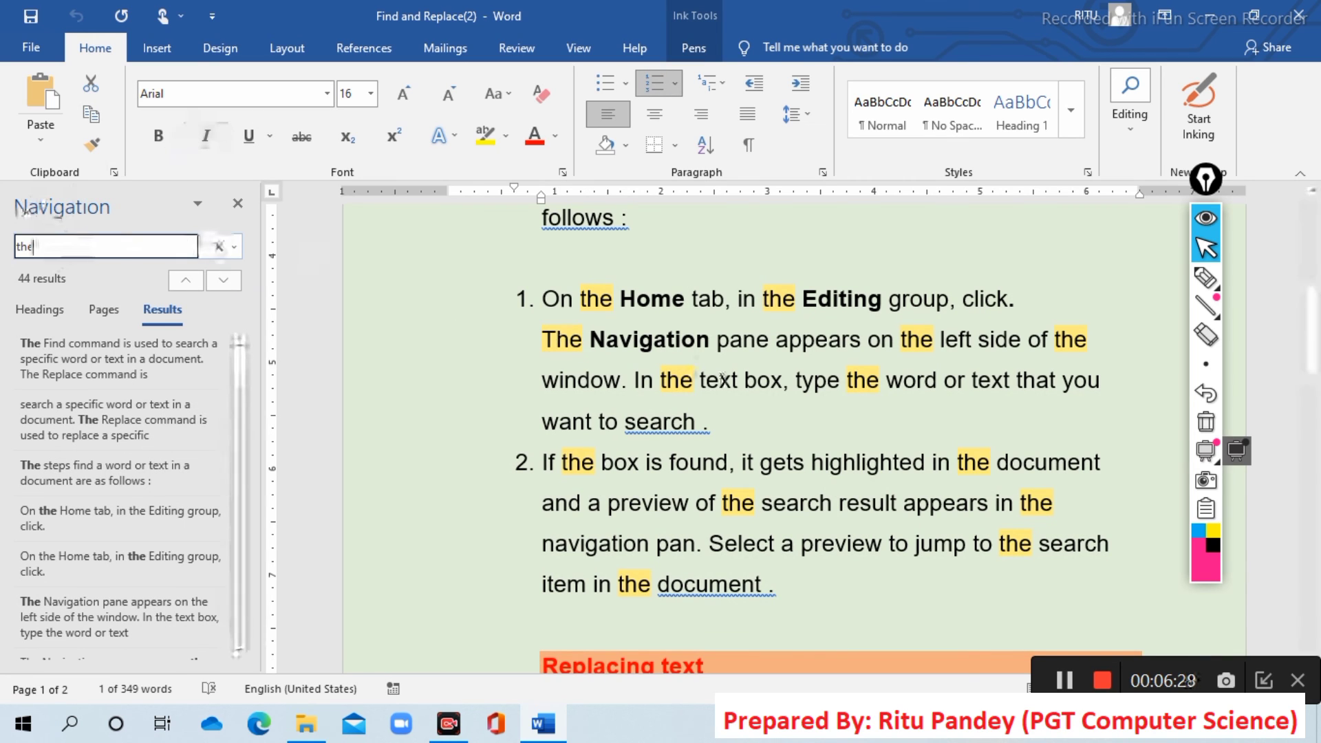
# Step: Circle the search term in ink with a thicker Epic Pen stroke
pyautogui.click(1206, 277)
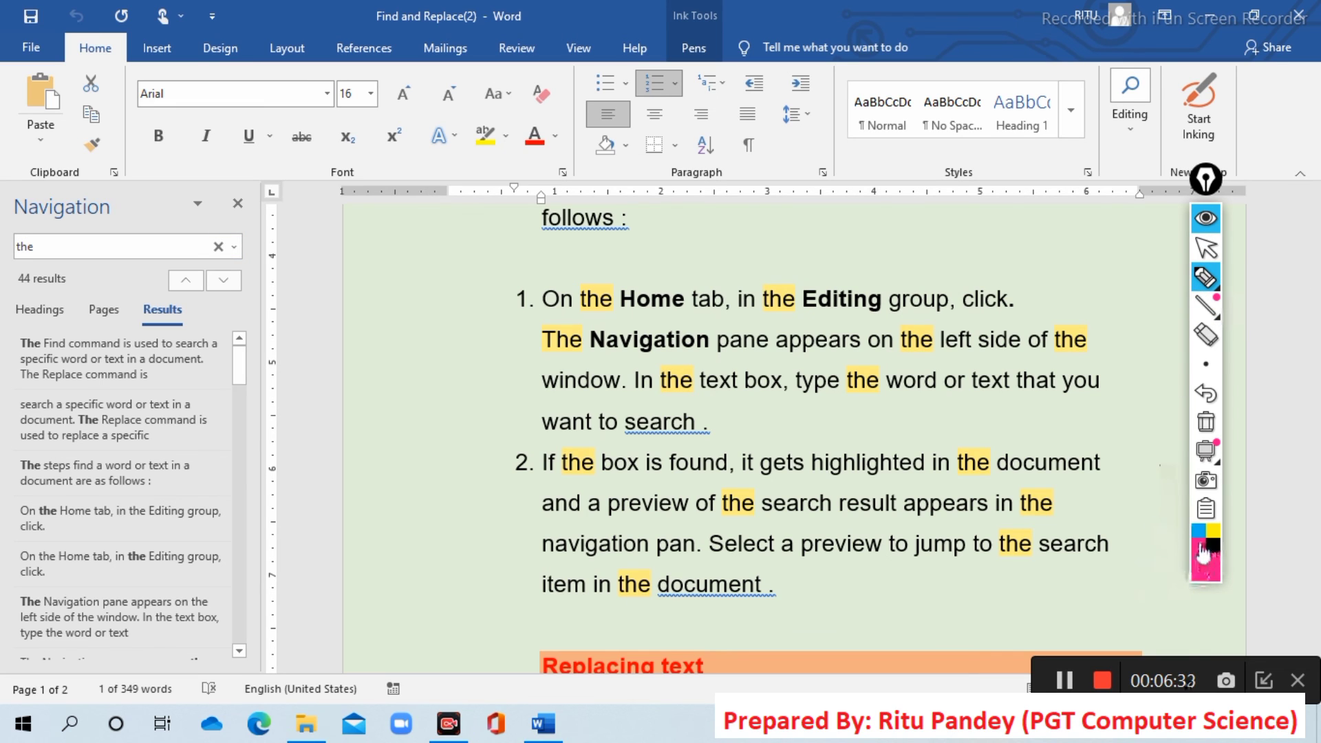
pyautogui.moveTo(1205, 363)
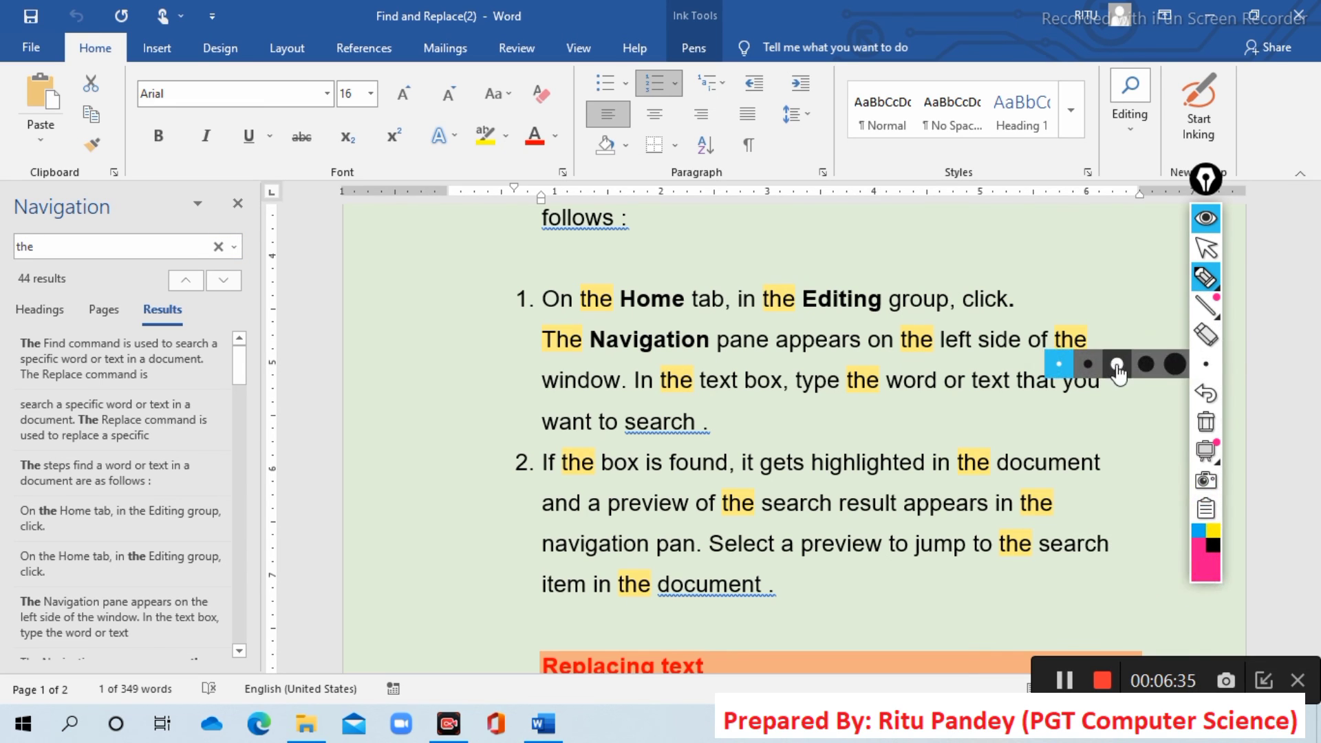
pyautogui.click(1088, 364)
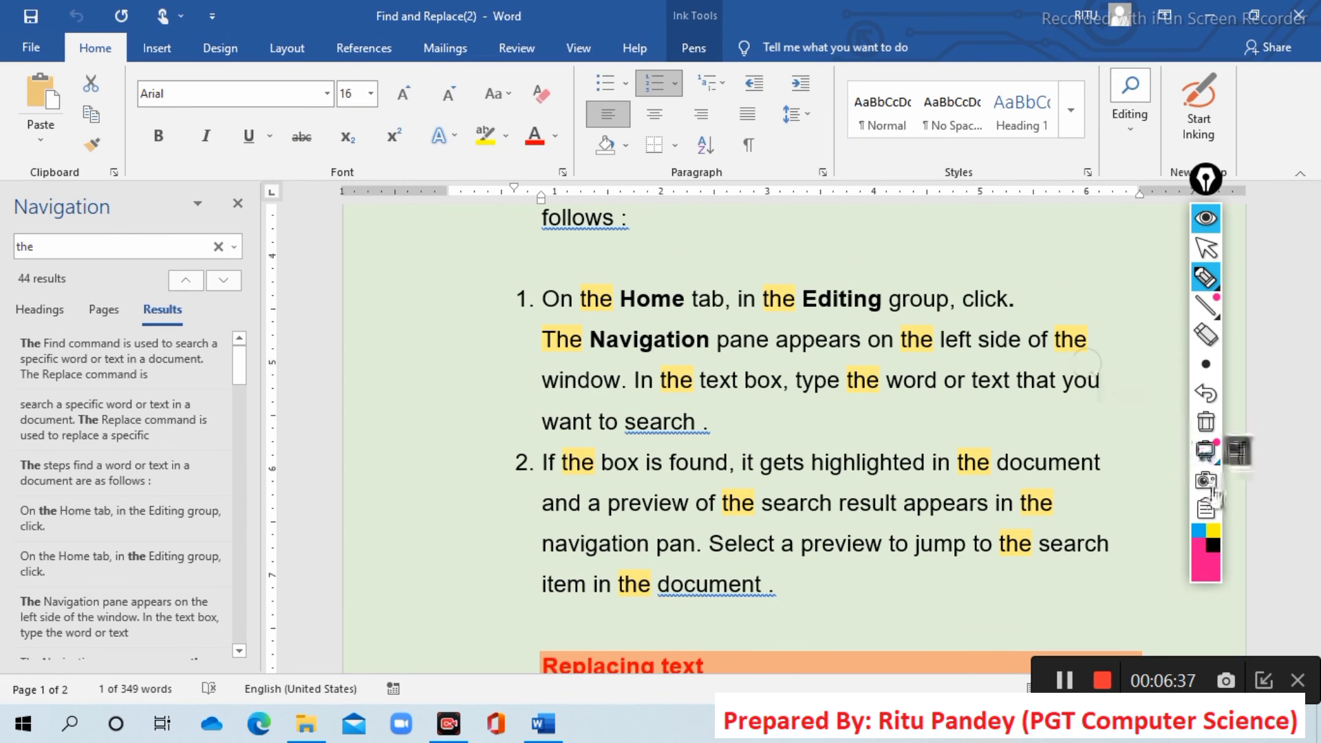
pyautogui.moveTo(66, 235)
pyautogui.mouseDown()
pyautogui.moveTo(4, 255)
pyautogui.moveTo(63, 256)
pyautogui.mouseUp()
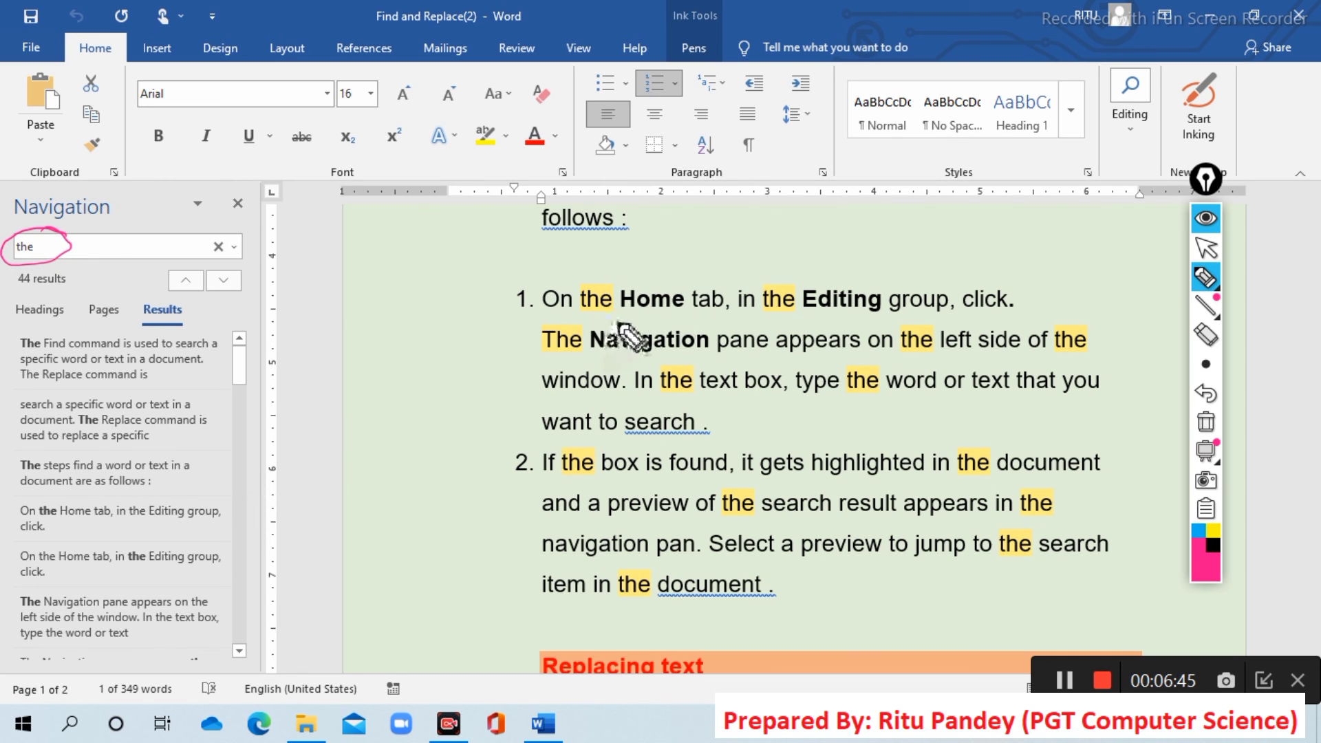
pyautogui.moveTo(757, 401); pyautogui.dragTo(746, 437)
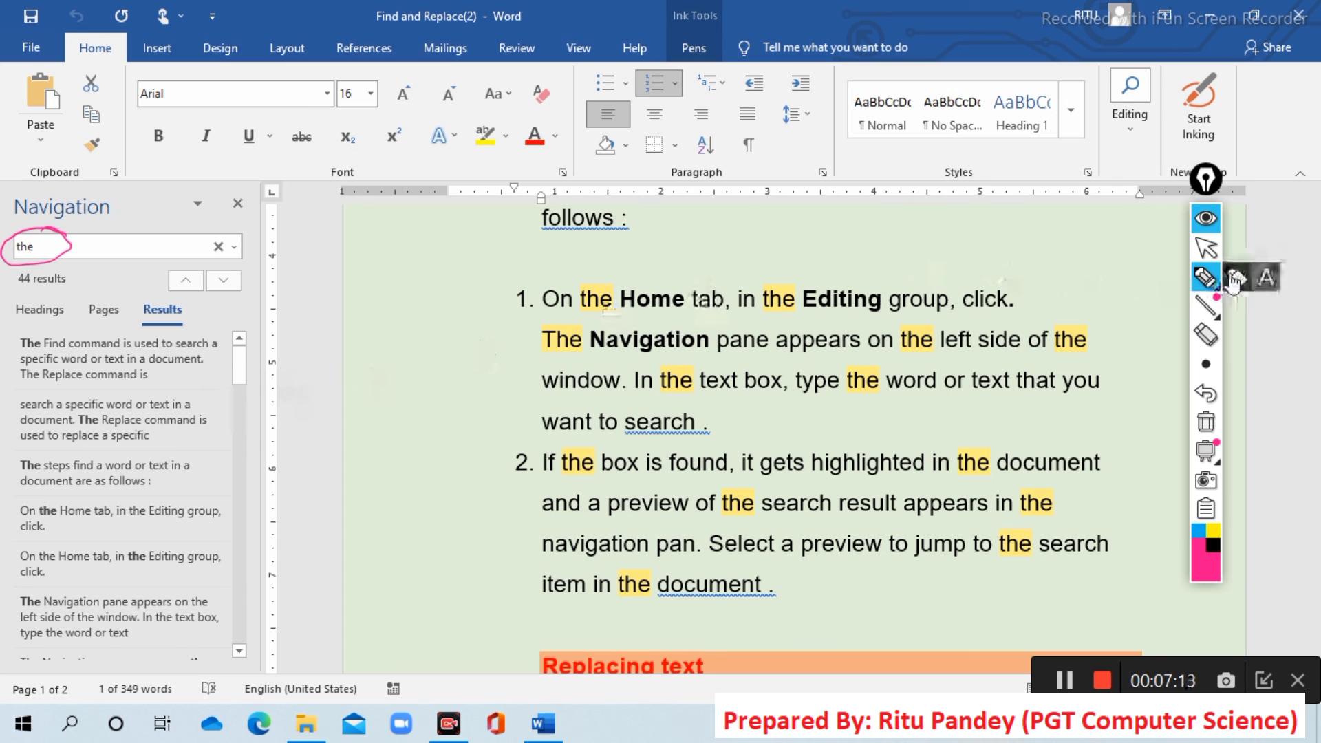
# Step: Switch Epic Pen back to the arrow and clear the ink circle
pyautogui.click(1206, 254)
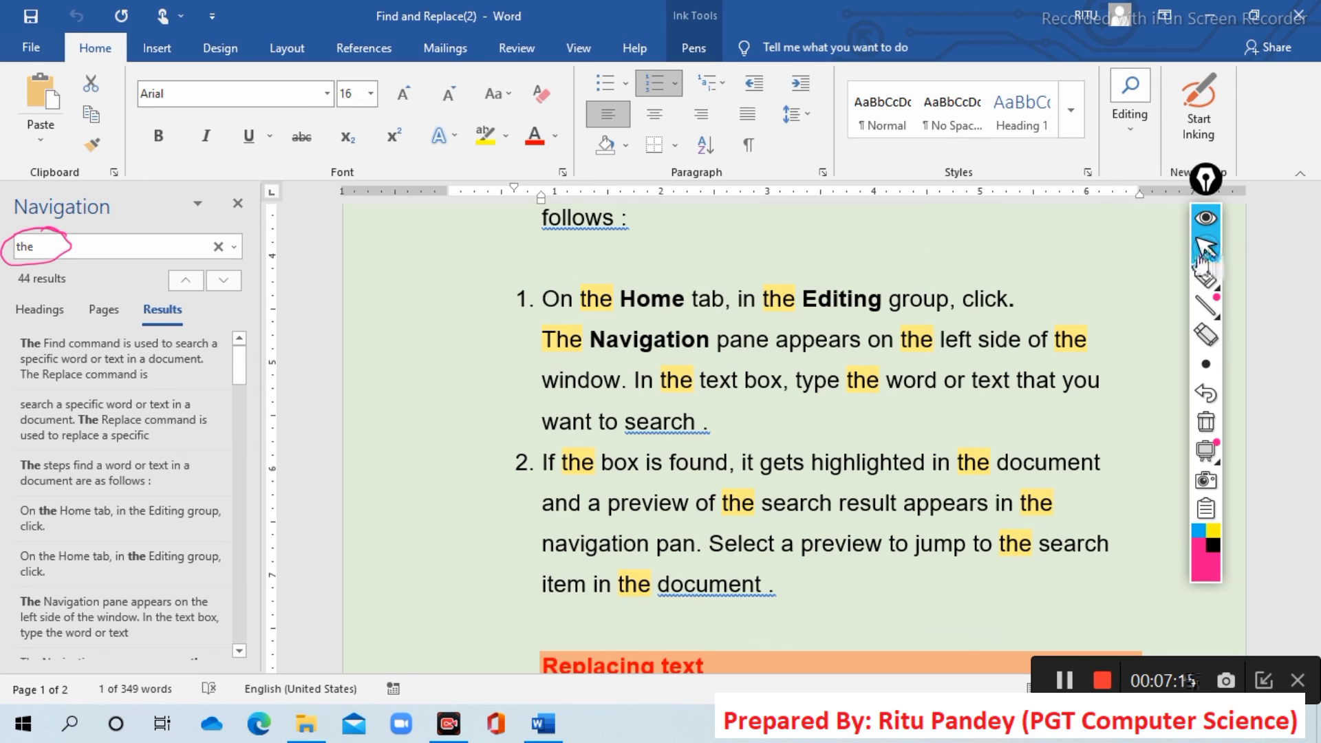
pyautogui.click(1205, 421)
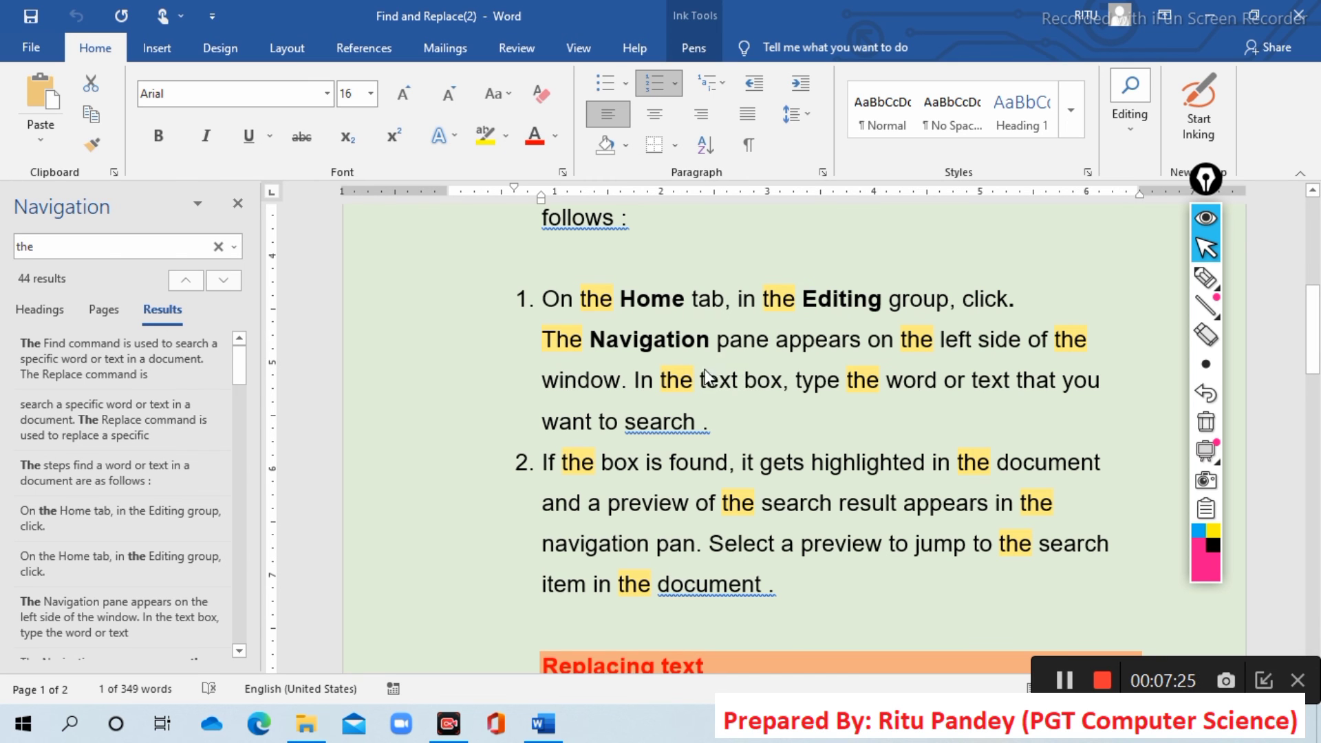
pyautogui.scroll(2, 698, 377)
pyautogui.scroll(4, 698, 377)
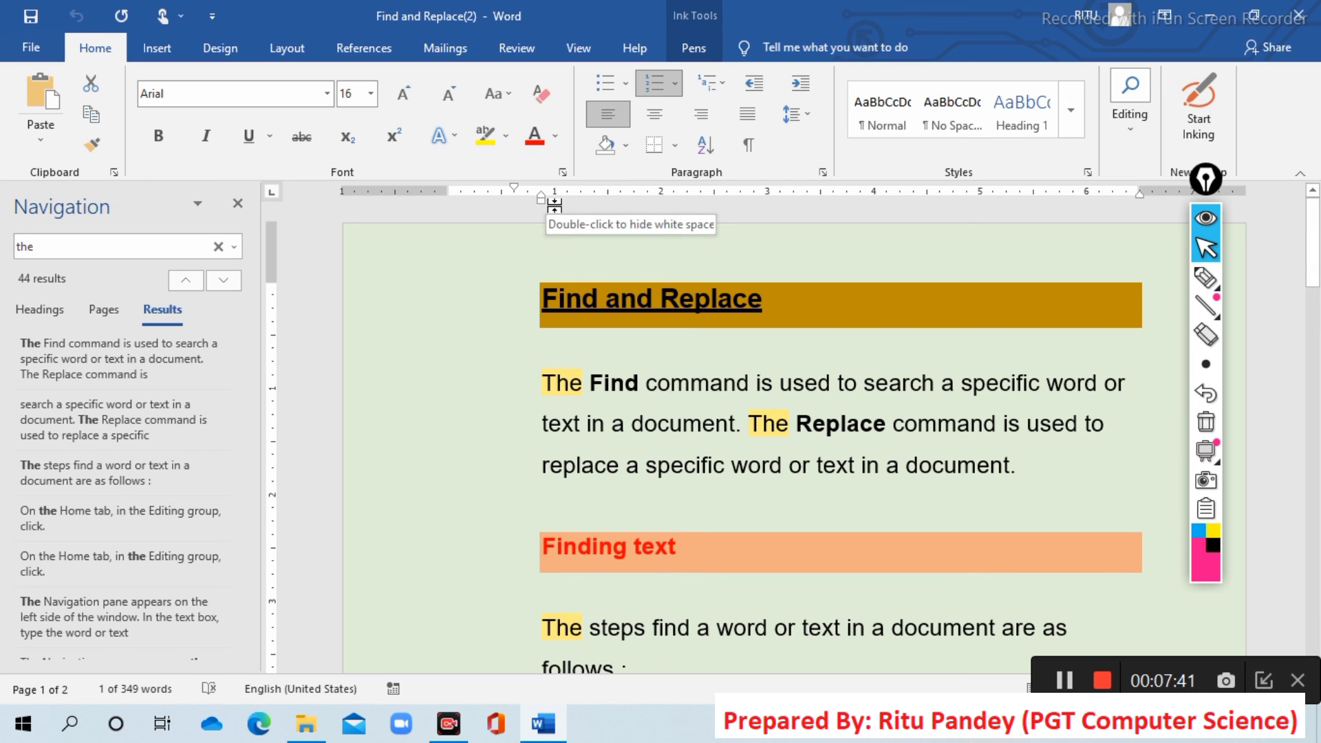
# Step: Place the cursor in the lesson text and open, then close, the Editing dropdown
pyautogui.click(544, 382)
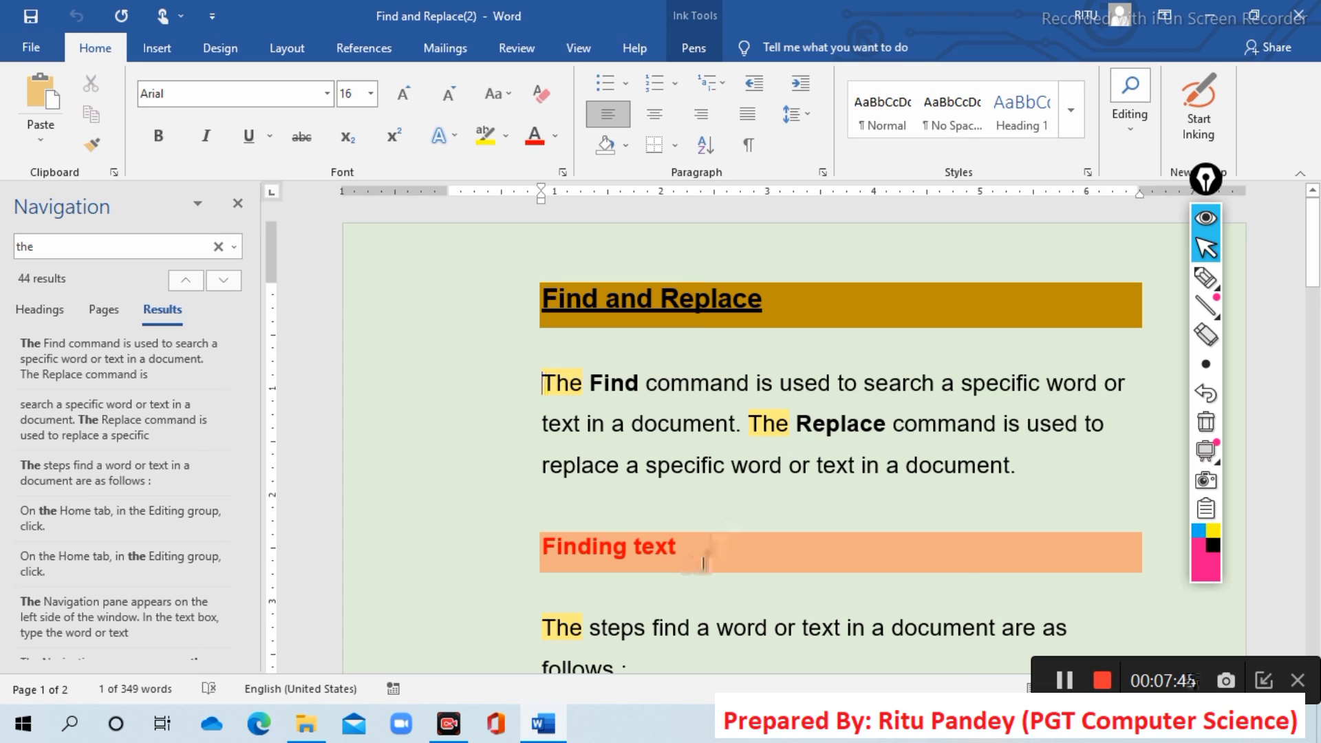
pyautogui.click(631, 581)
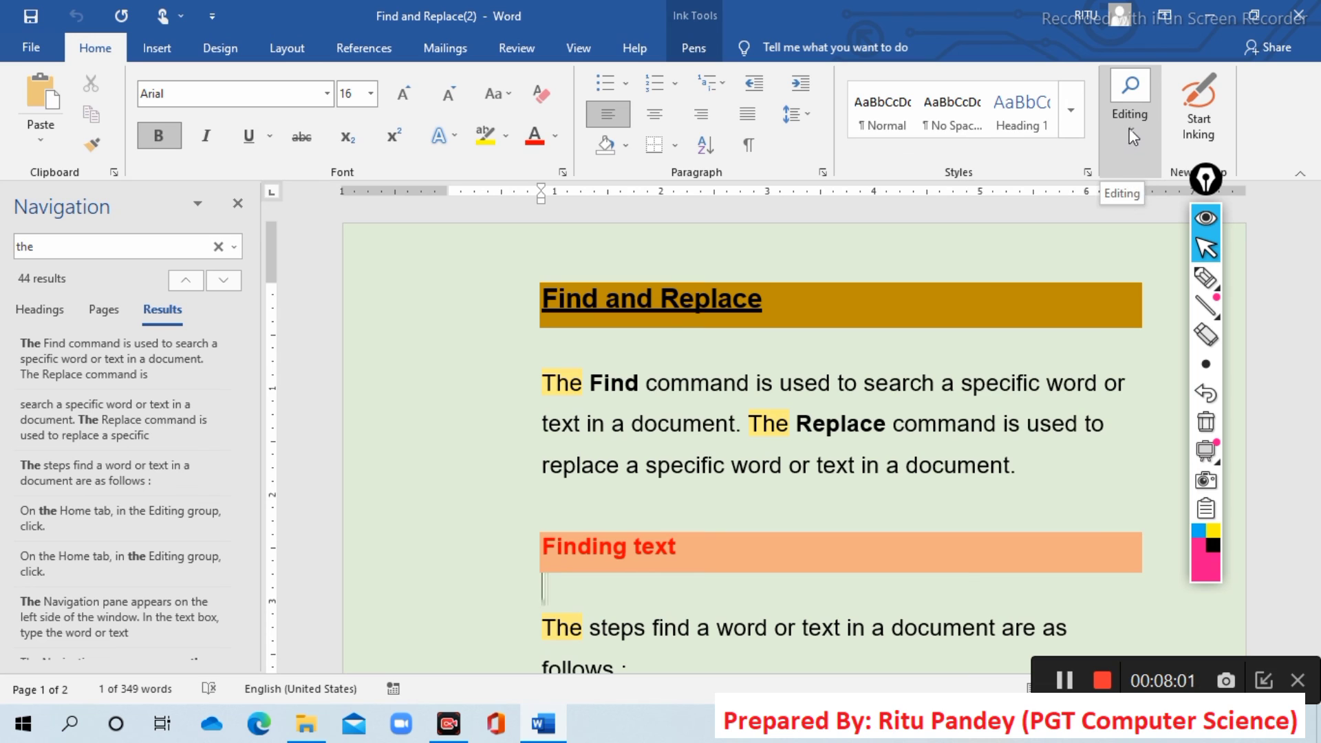
pyautogui.click(1128, 128)
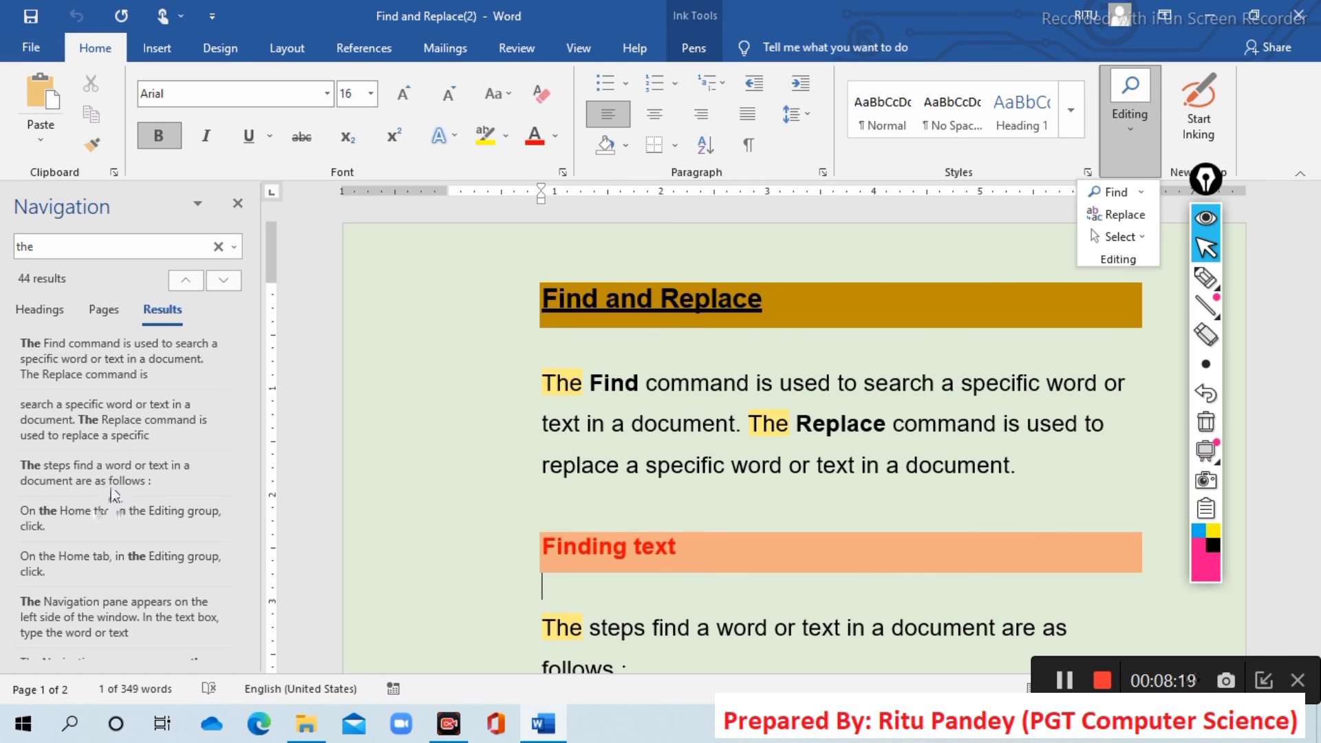
pyautogui.click(559, 425)
pyautogui.click(561, 423)
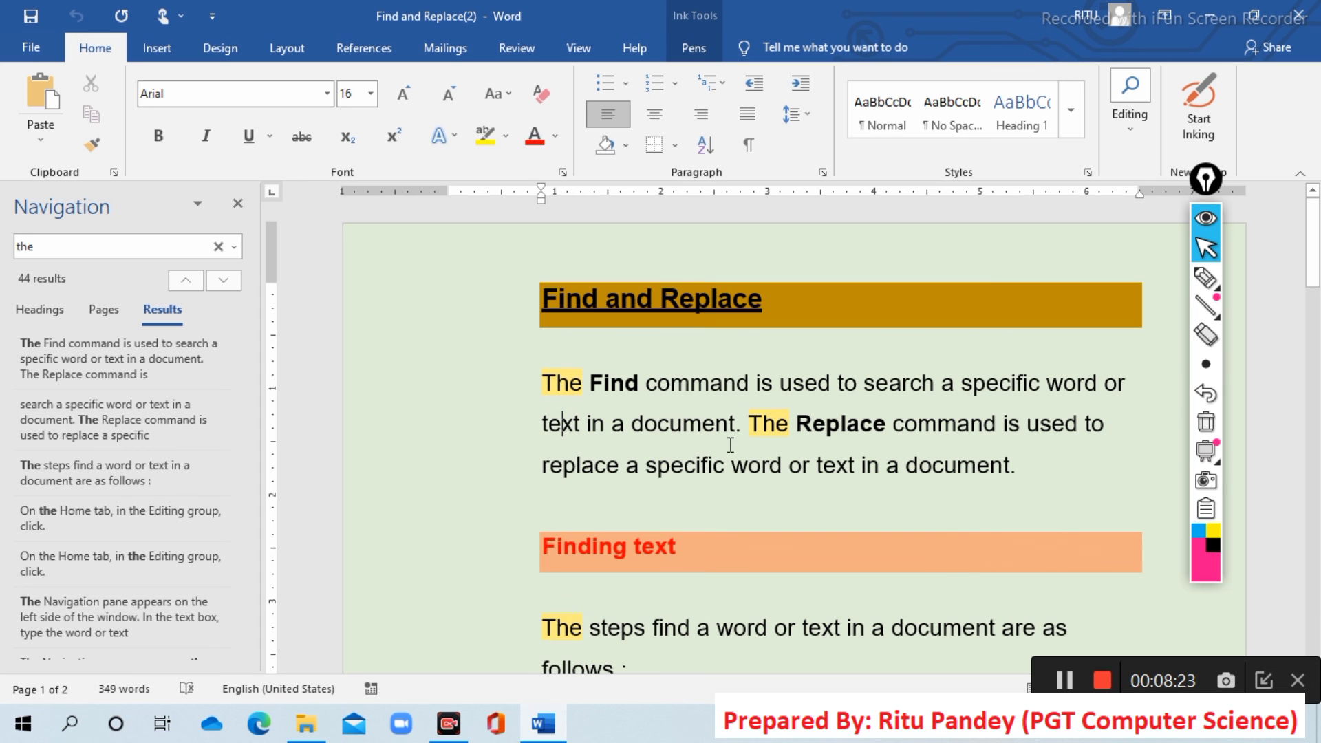
# Step: Close the Navigation pane to clear the 'the' highlights and scroll to the Replacing text steps
pyautogui.scroll(-2, 730, 445)
pyautogui.scroll(-4, 730, 444)
pyautogui.scroll(-1, 729, 444)
pyautogui.scroll(-2, 730, 444)
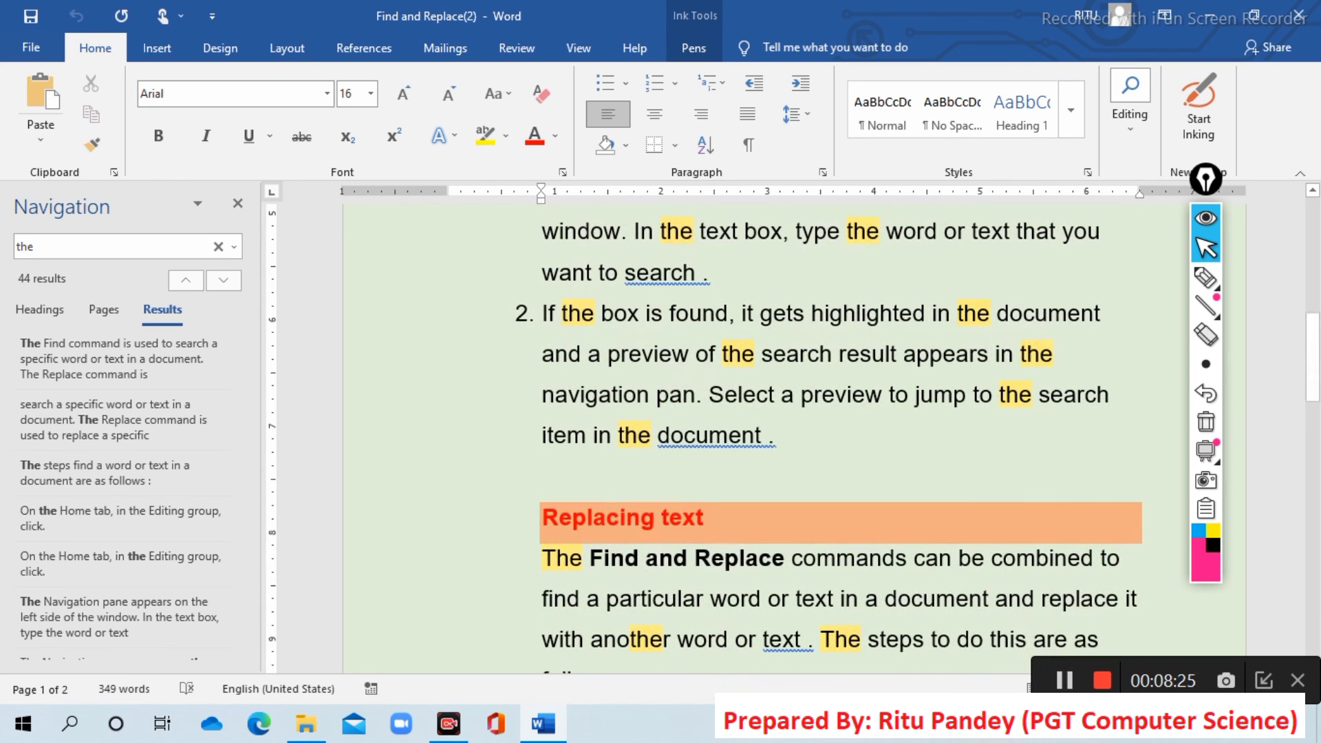
pyautogui.scroll(-2, 791, 440)
pyautogui.scroll(-1, 791, 441)
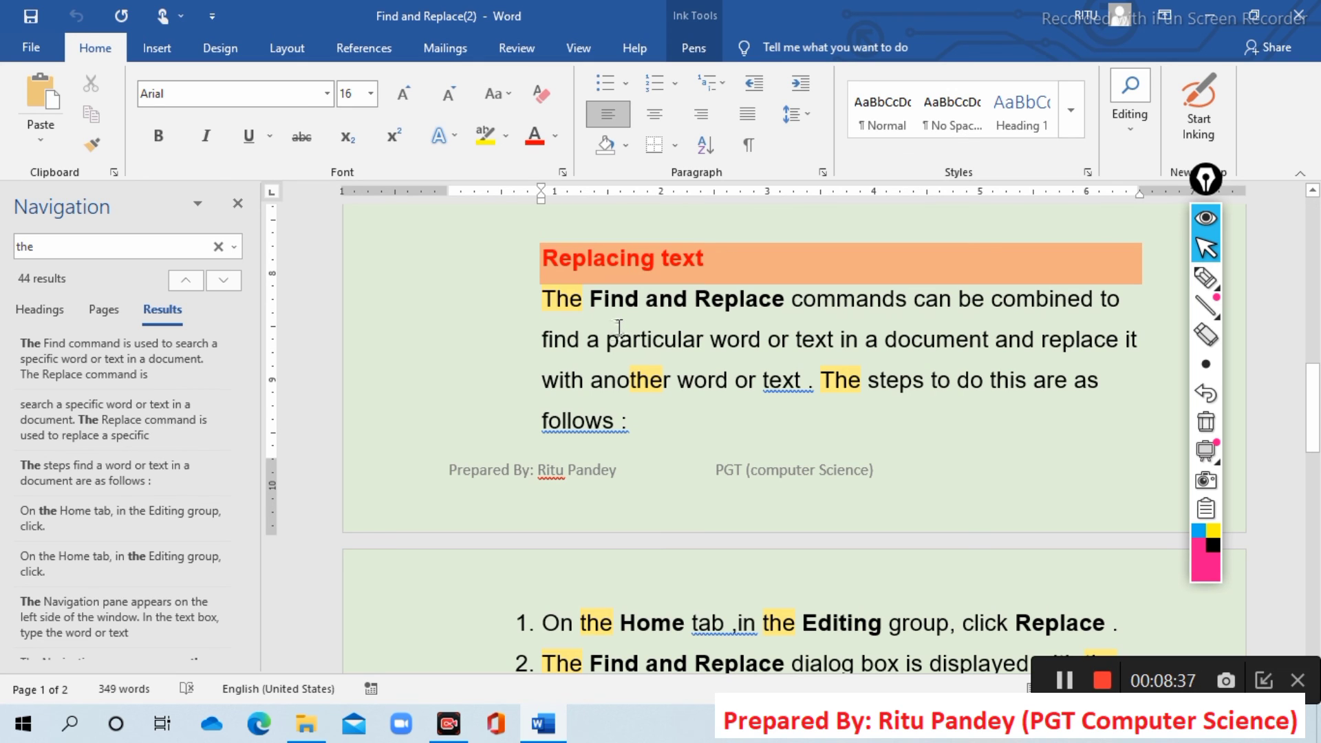
pyautogui.click(238, 203)
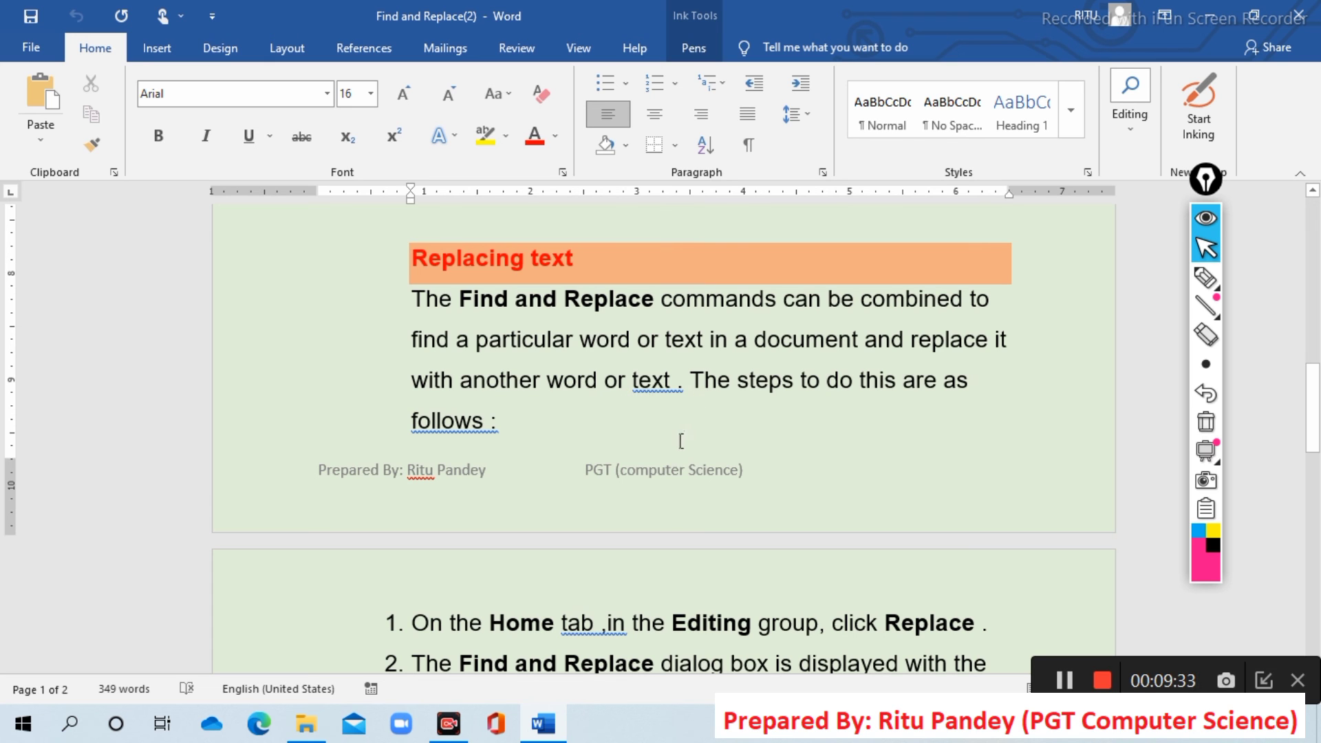
pyautogui.moveTo(650, 437)
pyautogui.scroll(-3, 651, 441)
pyautogui.scroll(-1, 851, 323)
pyautogui.scroll(-1, 851, 222)
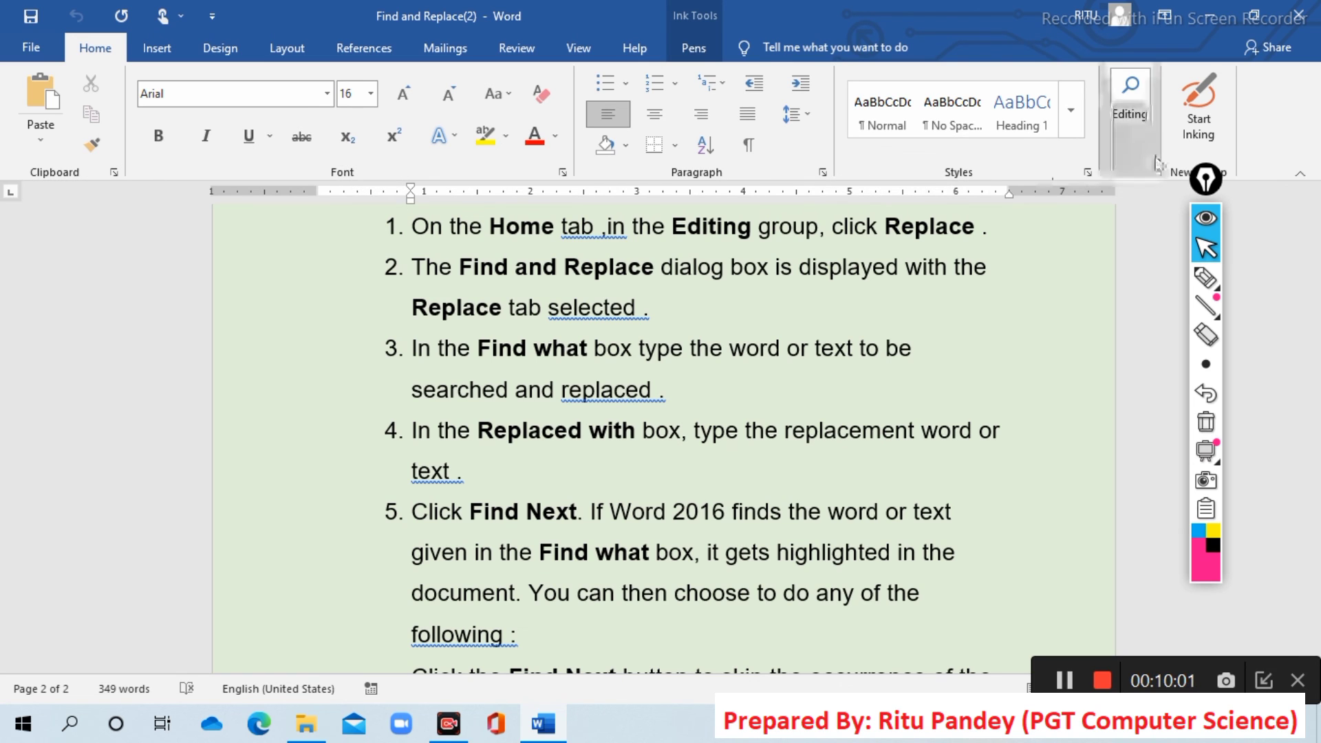
# Step: Open Find and Replace on the Replace tab with 'the' as the search term, and move it lower
pyautogui.click(1133, 138)
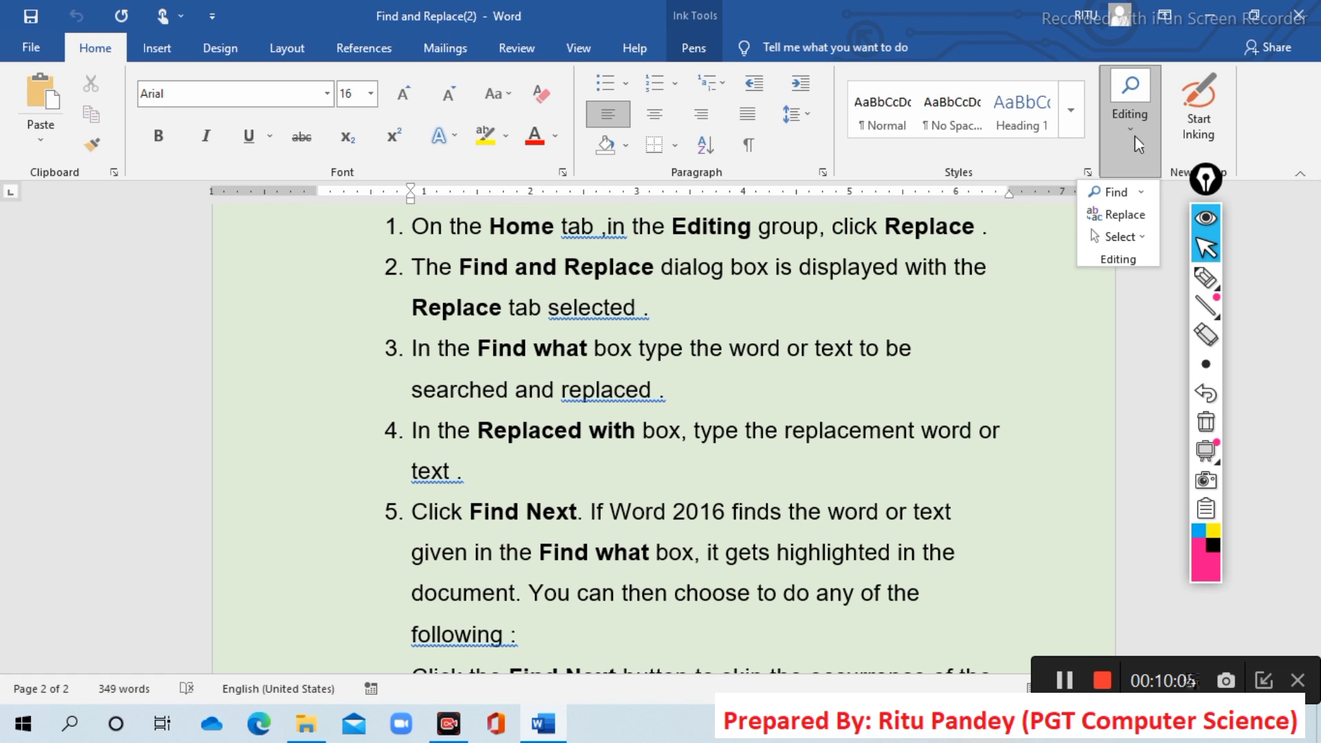
pyautogui.click(1115, 213)
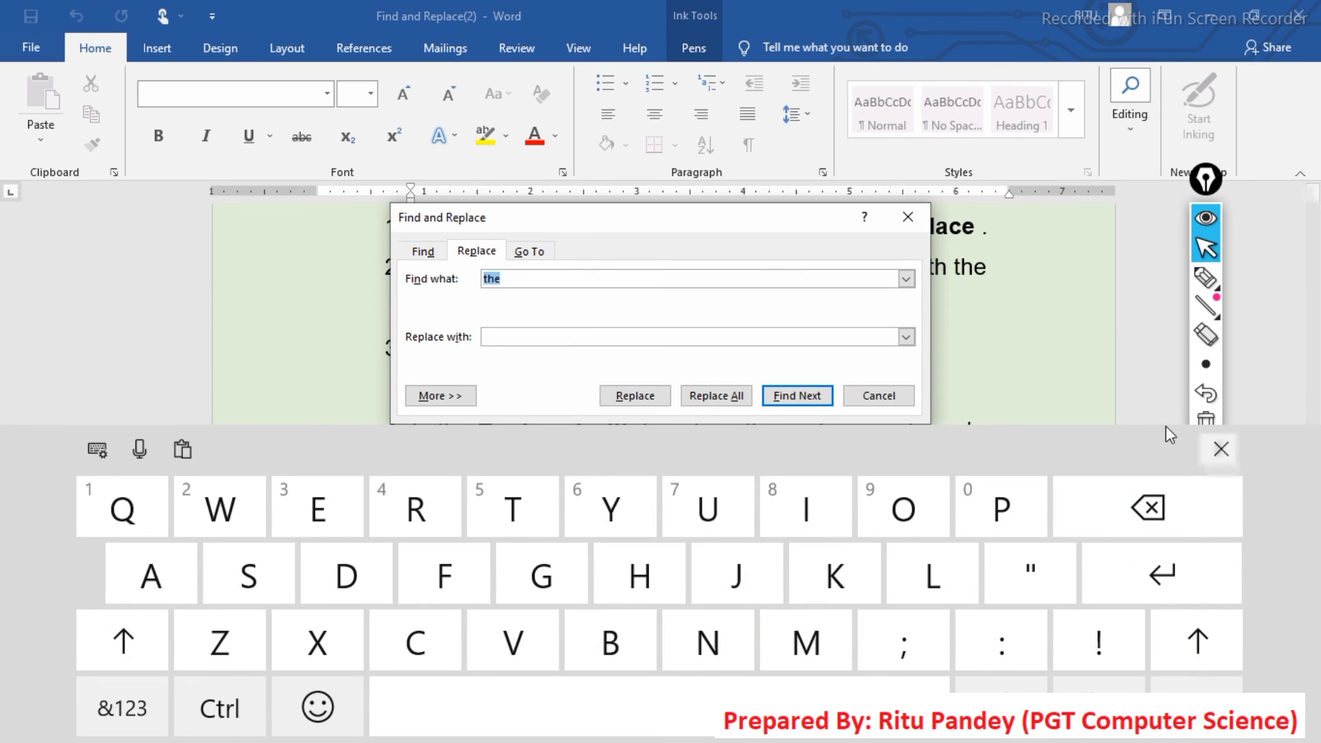
pyautogui.click(1221, 449)
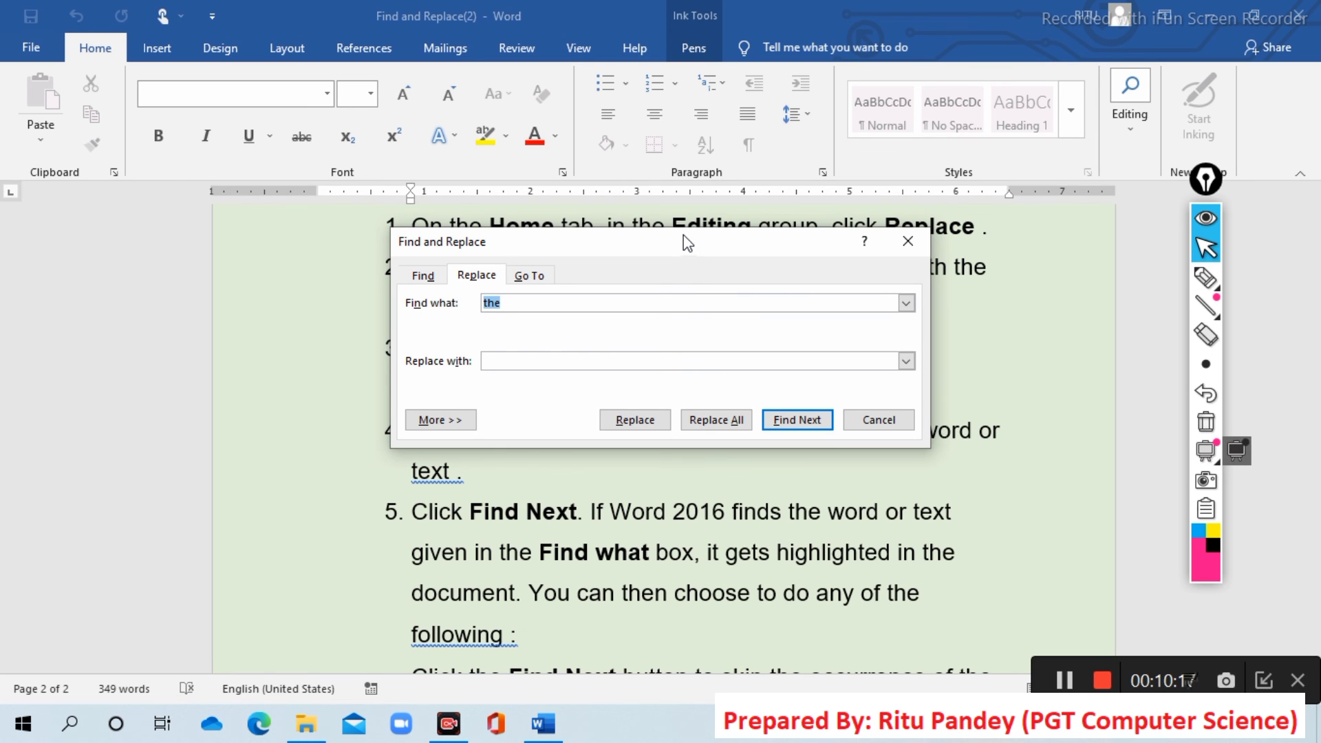
pyautogui.moveTo(683, 241); pyautogui.dragTo(793, 371)
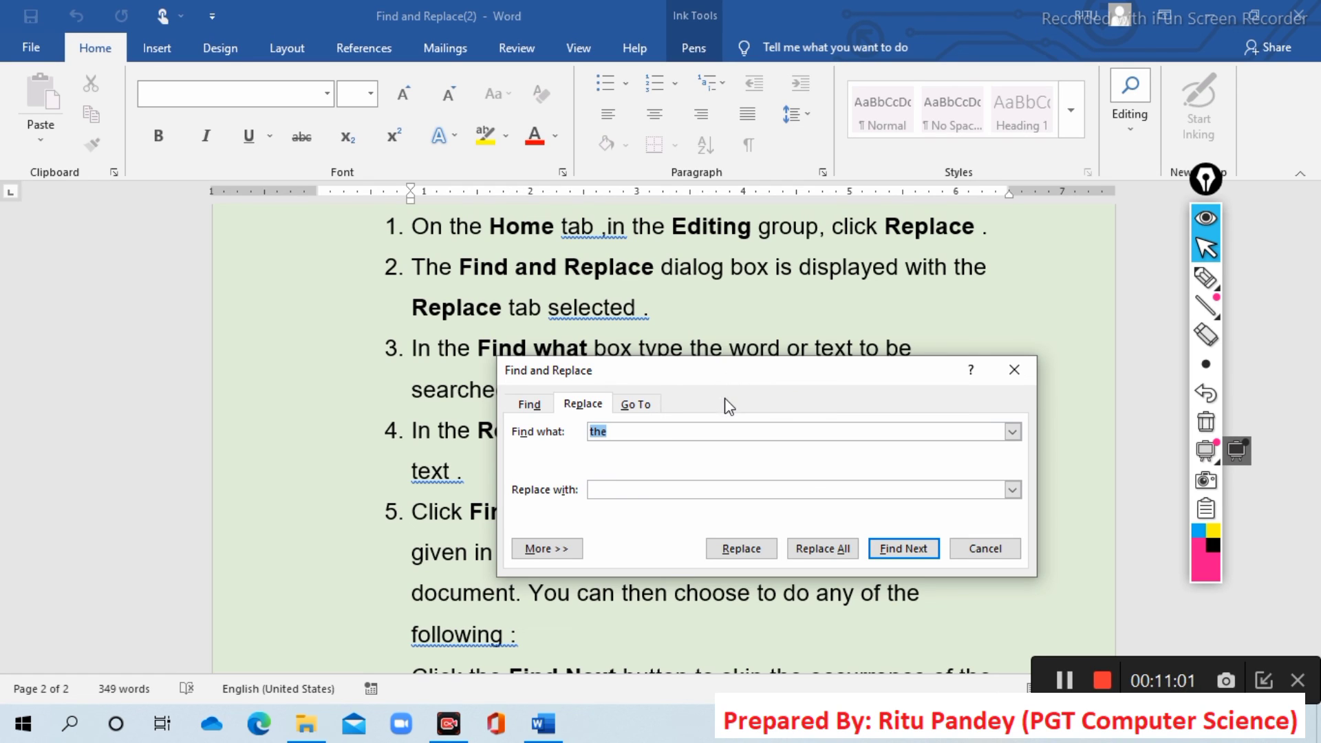
pyautogui.click(1013, 372)
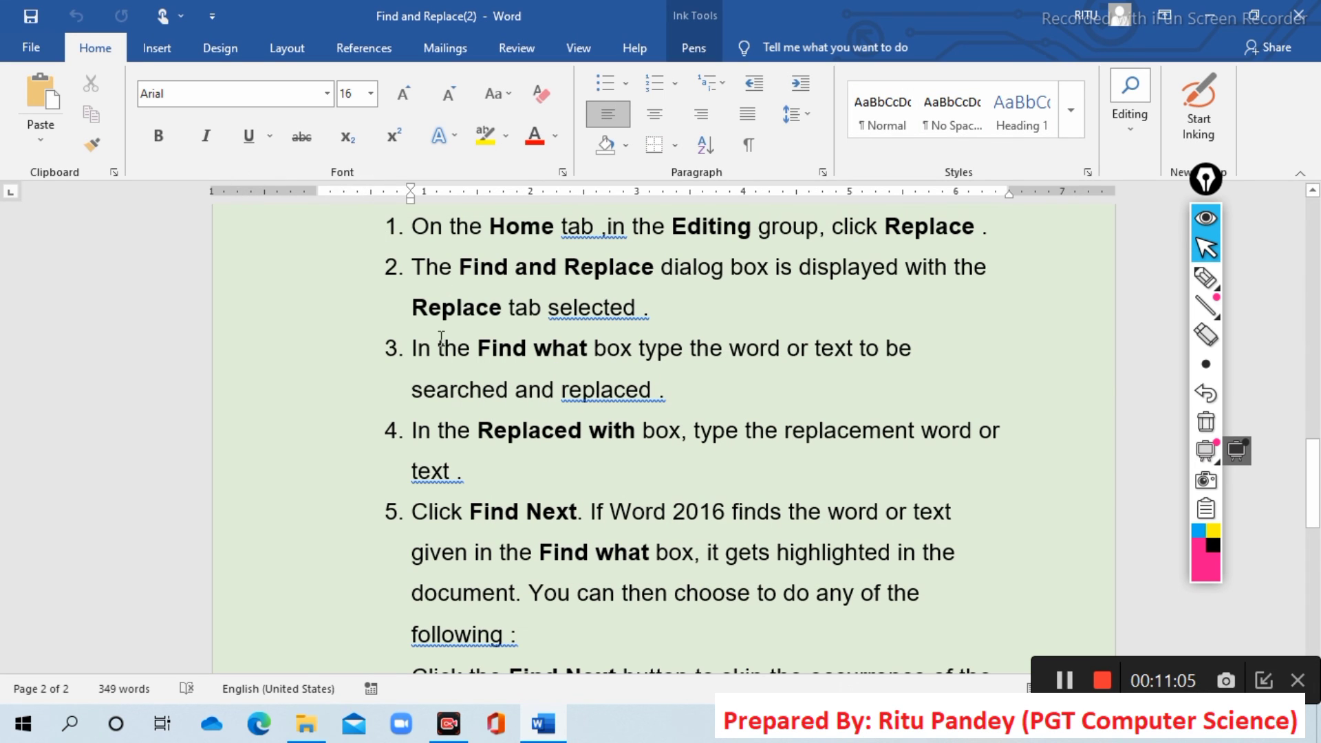
pyautogui.click(1205, 277)
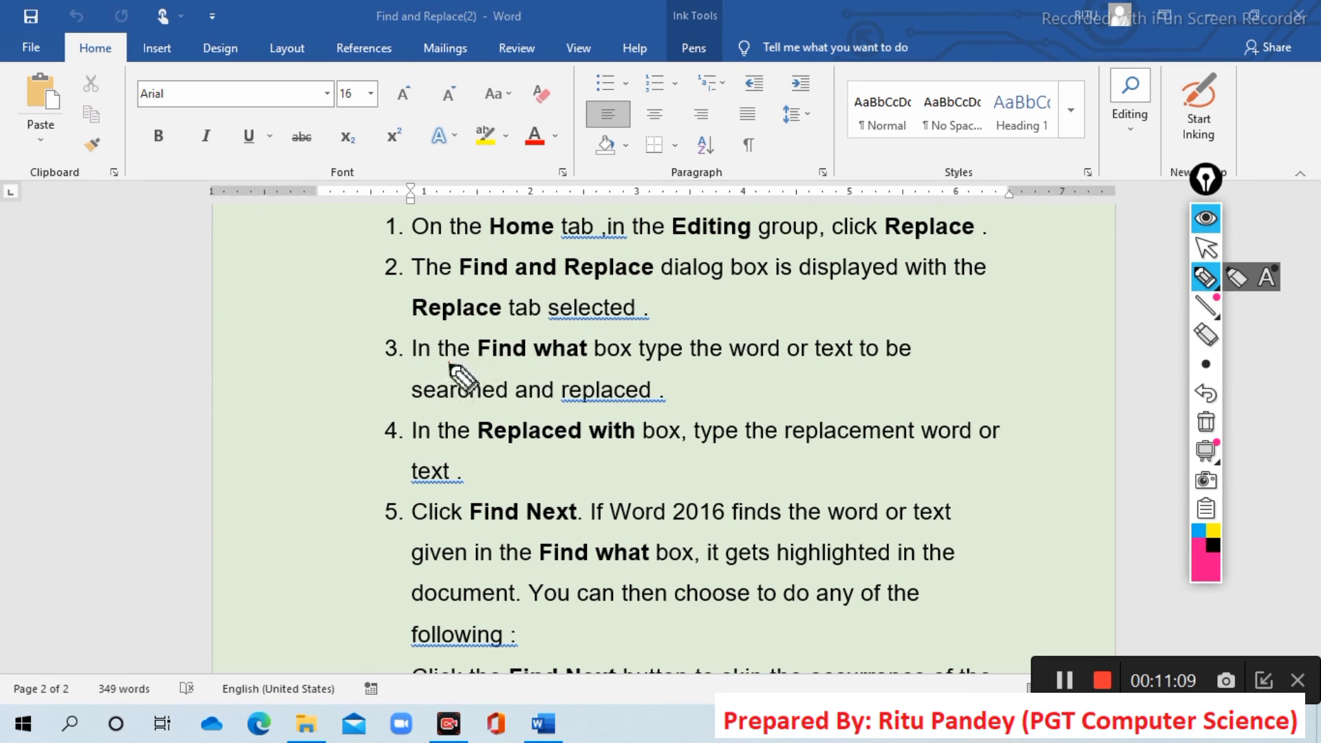
pyautogui.moveTo(448, 359); pyautogui.dragTo(776, 358)
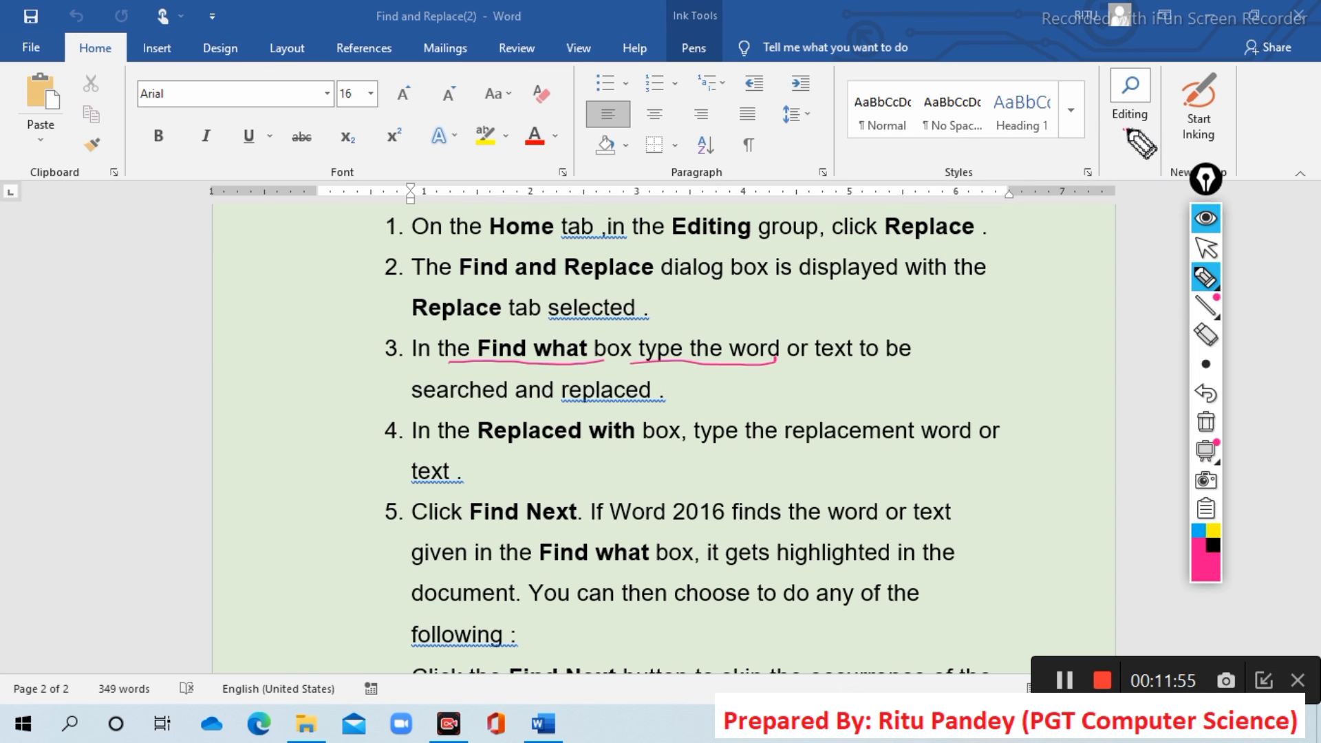
# Step: Switch ink back to selection and reopen the Find and Replace dialog on Replace
pyautogui.click(1205, 247)
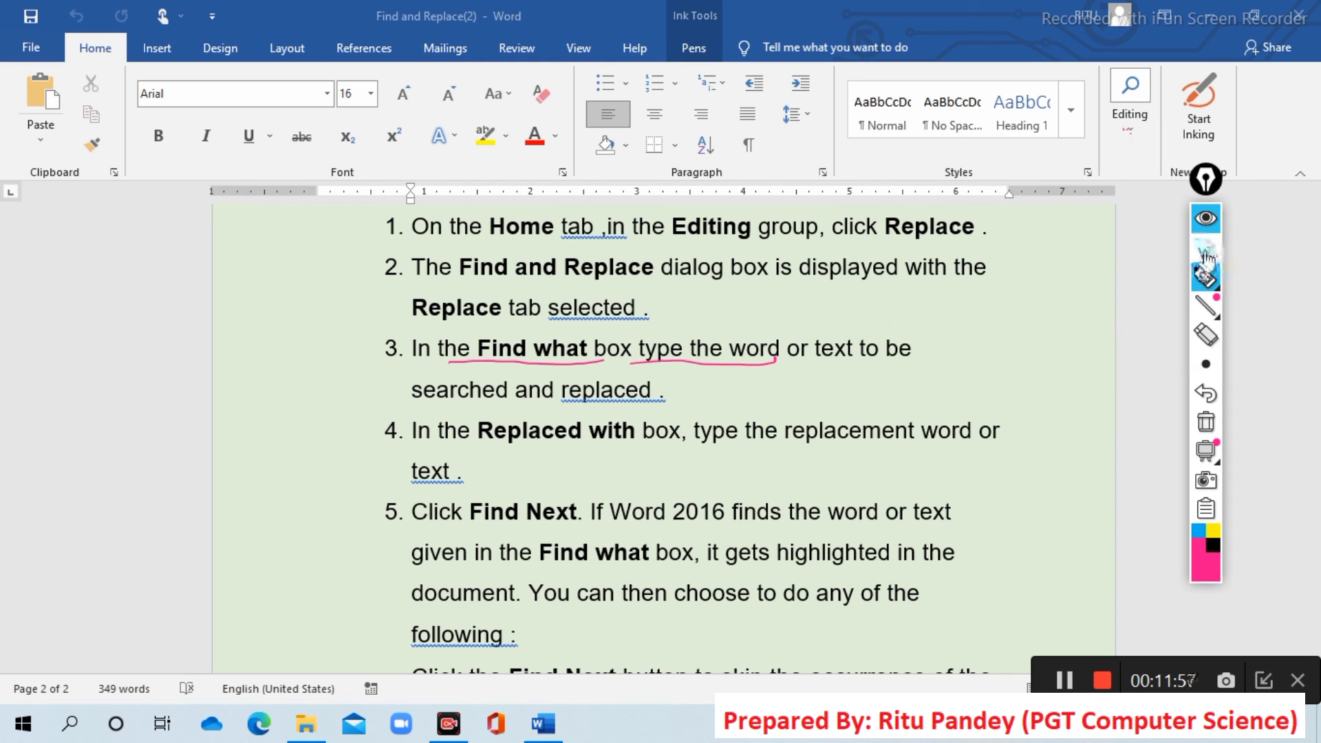
pyautogui.click(1128, 127)
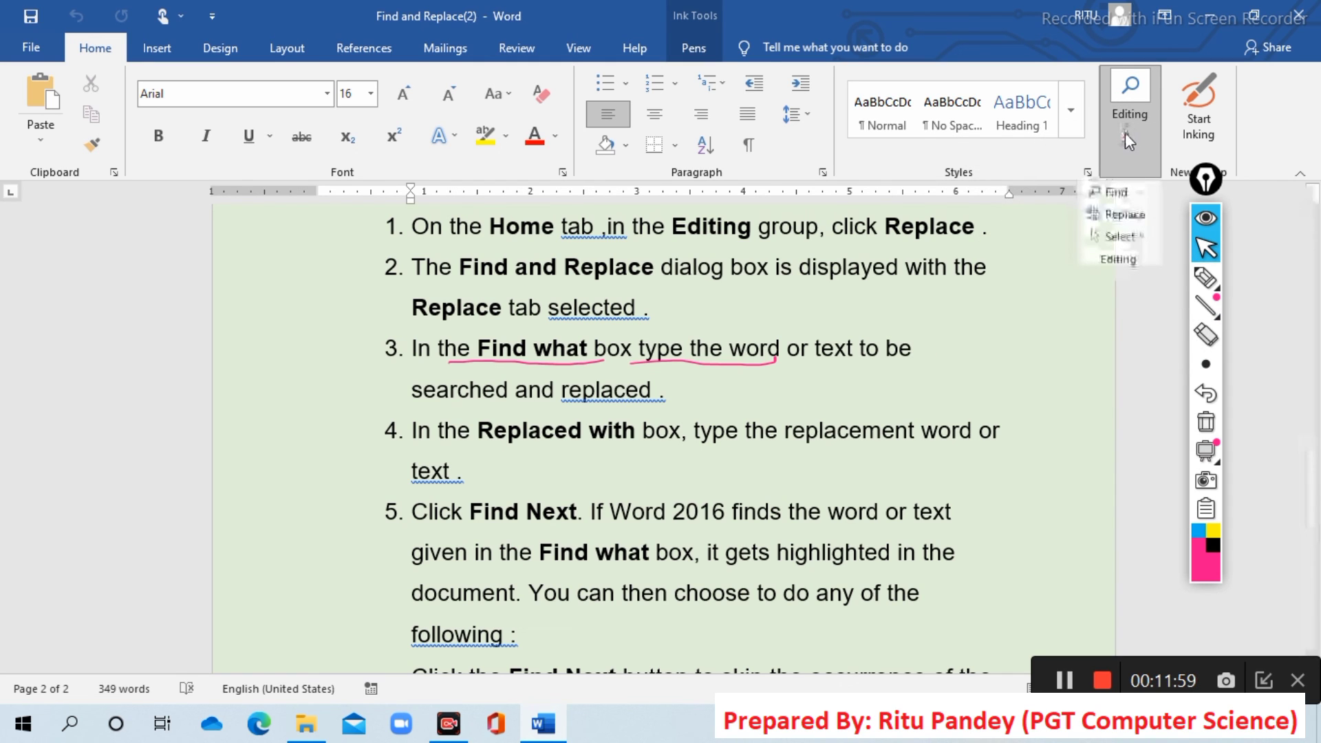
pyautogui.click(1119, 215)
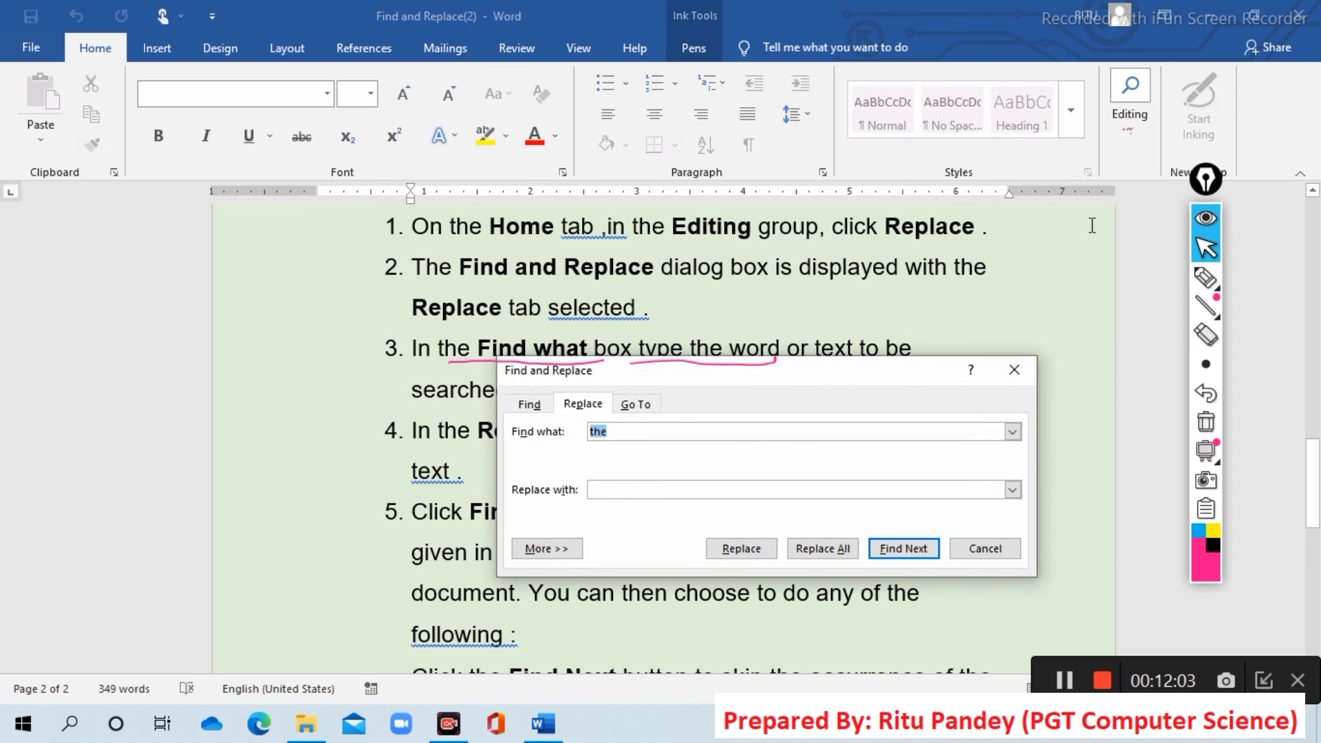
pyautogui.click(675, 433)
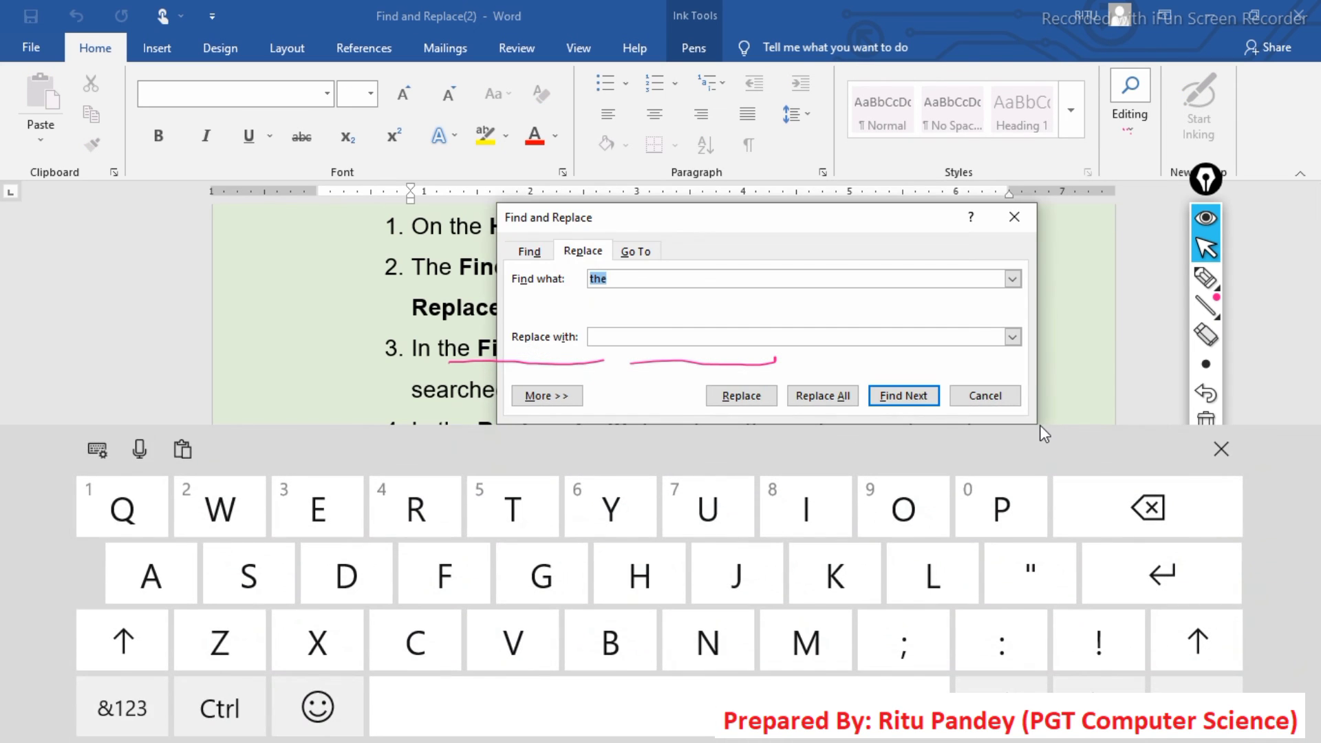
pyautogui.click(1221, 449)
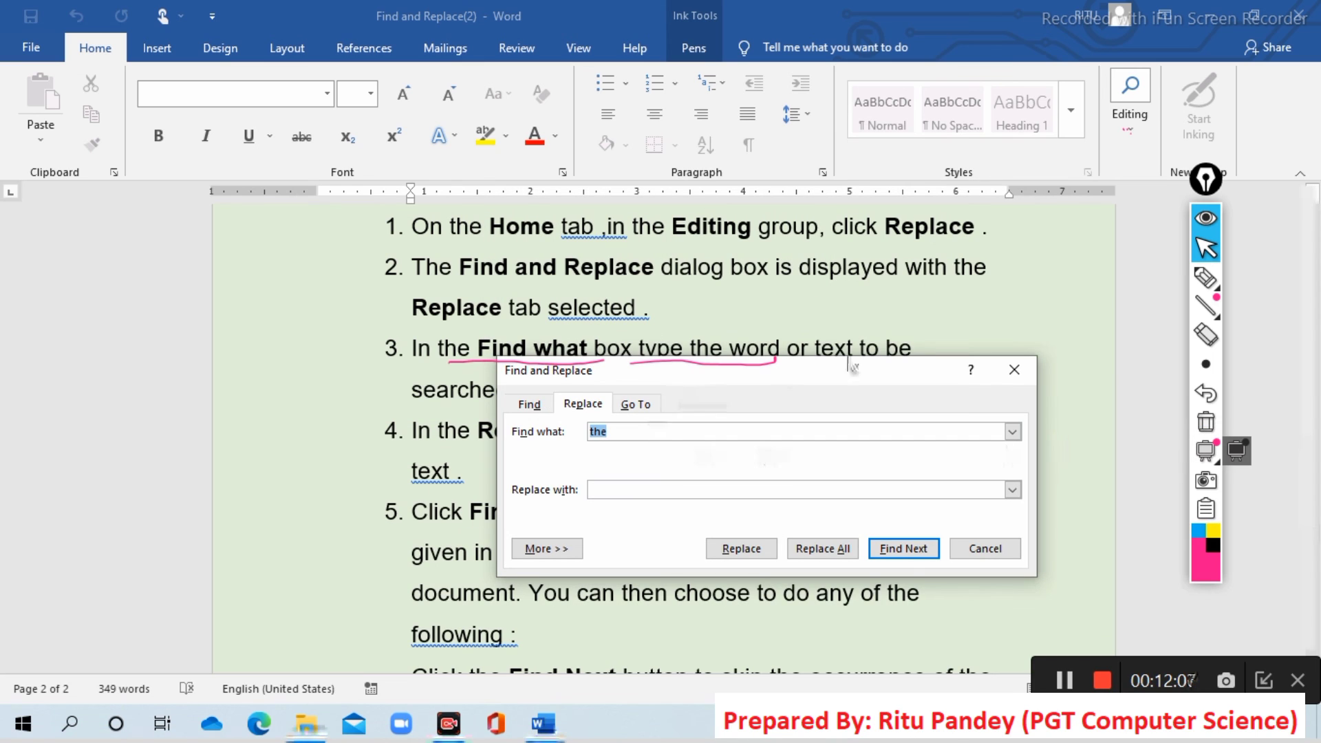
# Step: Replace the search term with 'display' and erase the pink ink underlines
pyautogui.click(1204, 251)
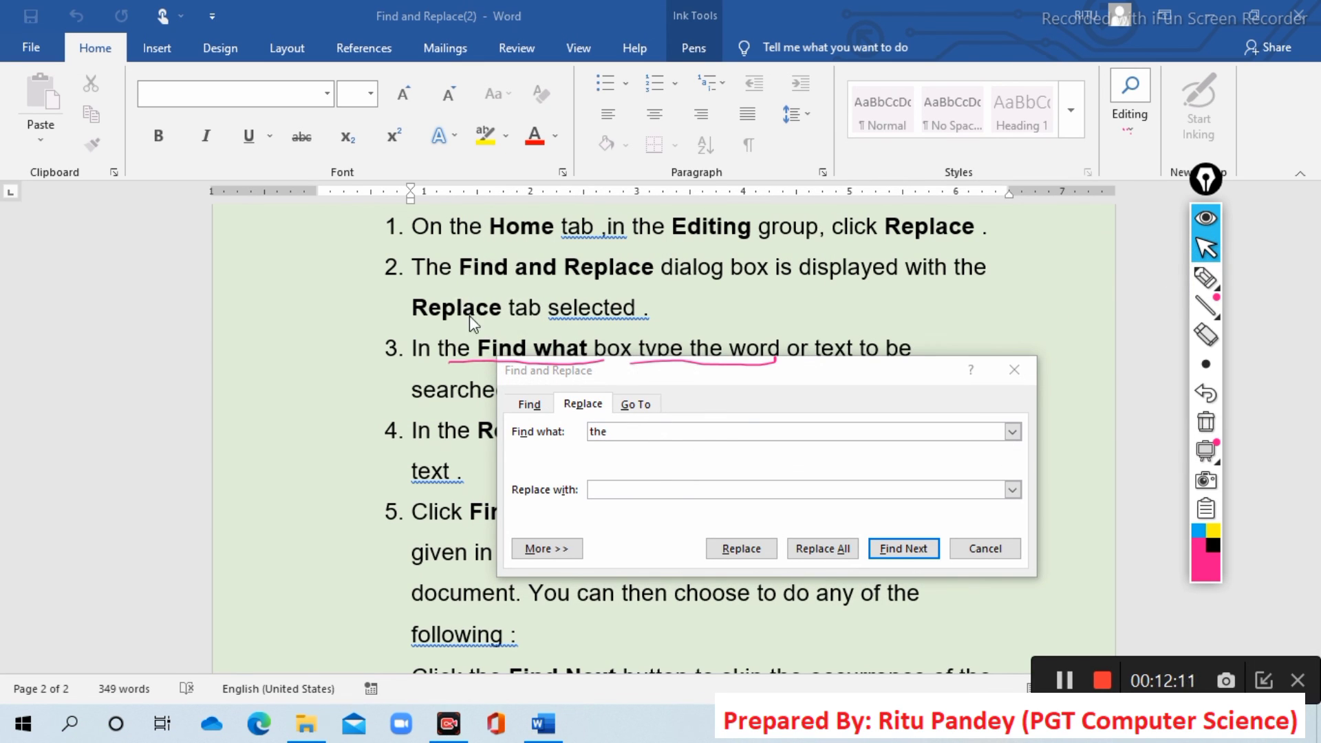
pyautogui.click(636, 443)
pyautogui.write('di')
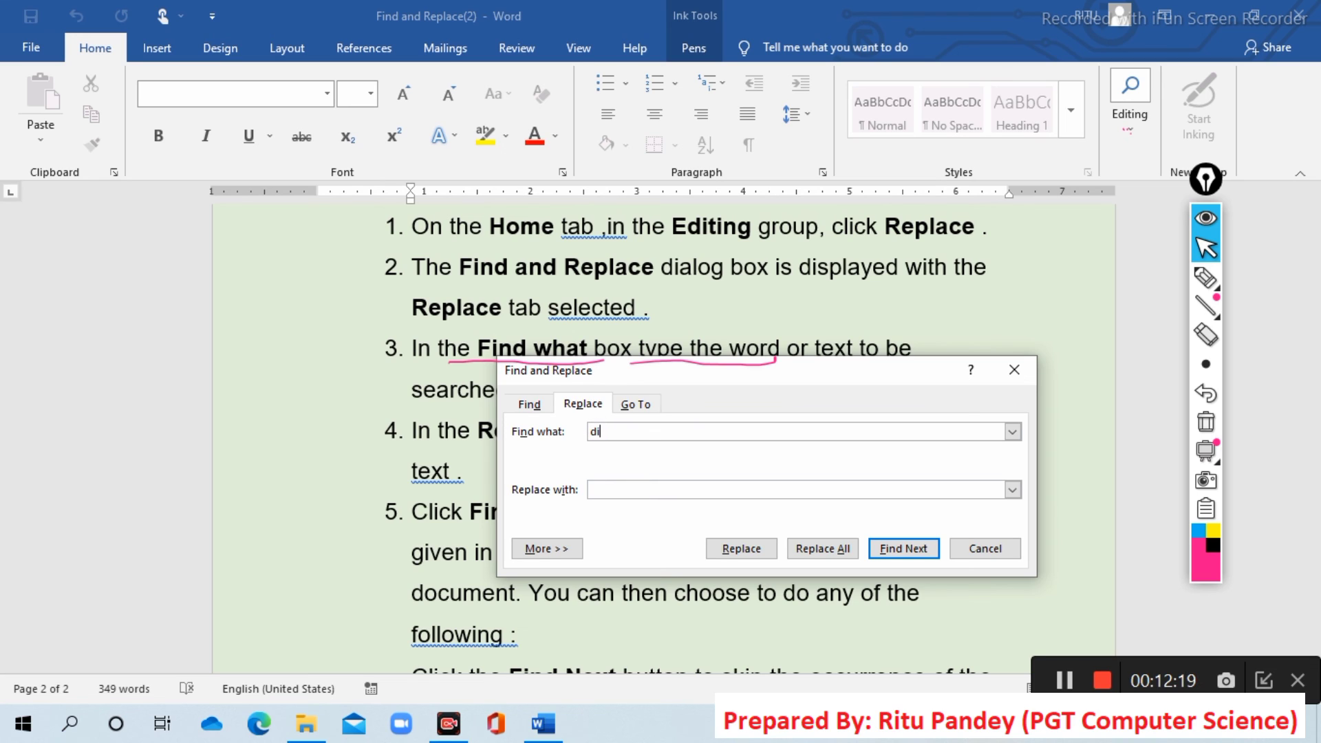
pyautogui.write('splay')
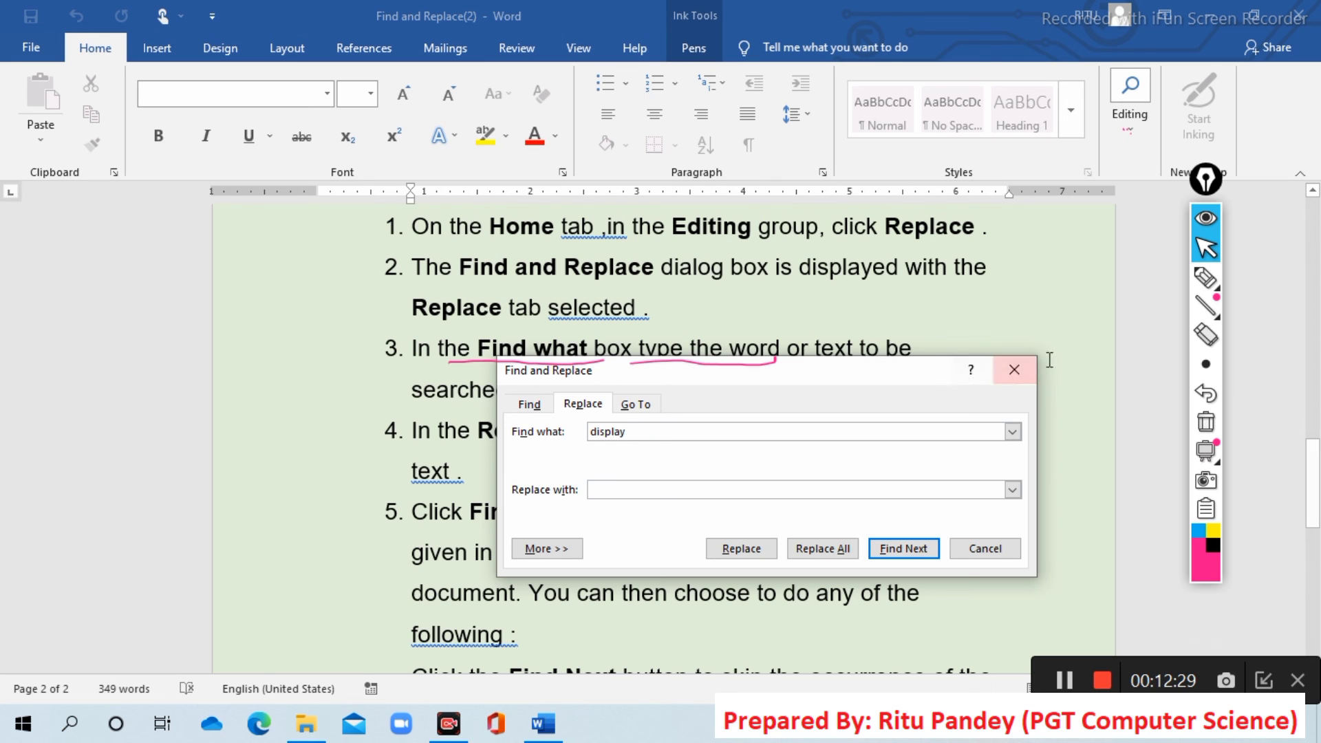
pyautogui.click(1203, 428)
pyautogui.click(1204, 430)
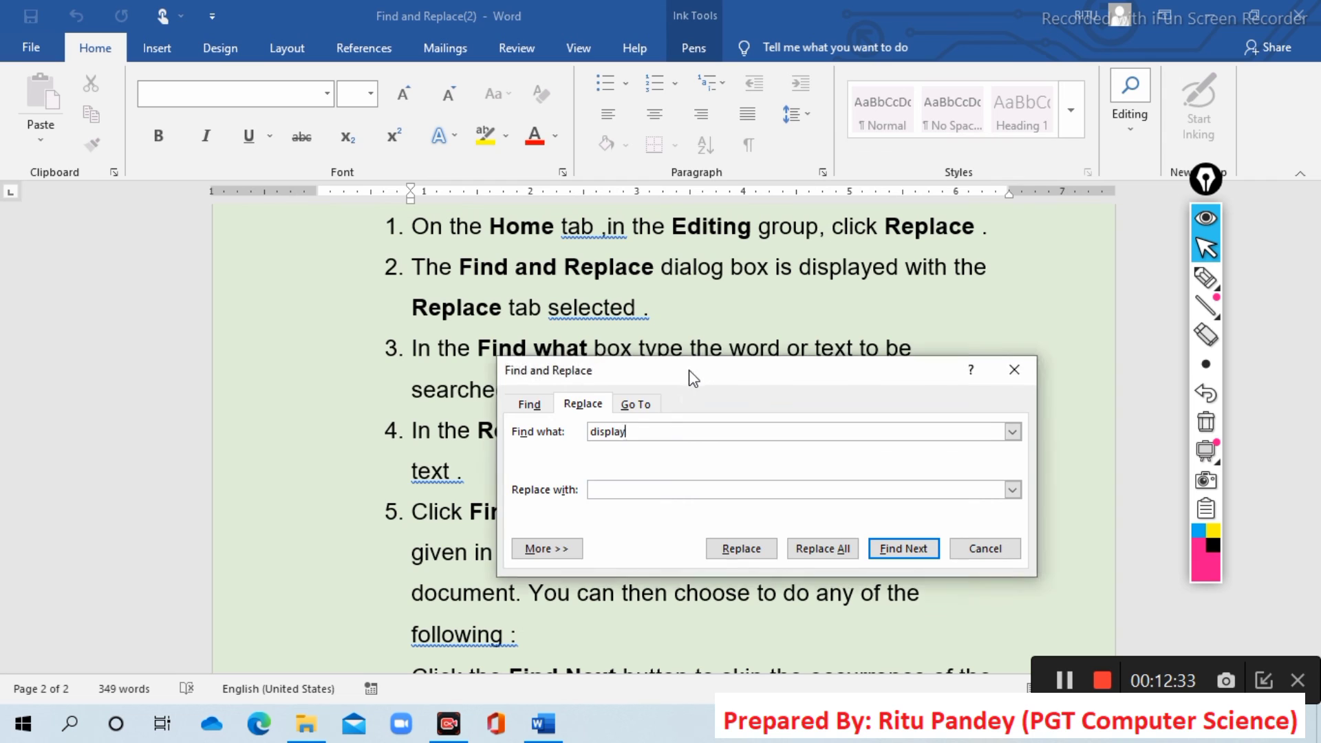
# Step: Move the dialog top-left and find the first 'display', inside 'displayed' in step 2
pyautogui.moveTo(697, 378)
pyautogui.mouseDown()
pyautogui.moveTo(306, 81)
pyautogui.moveTo(344, 86)
pyautogui.mouseUp()
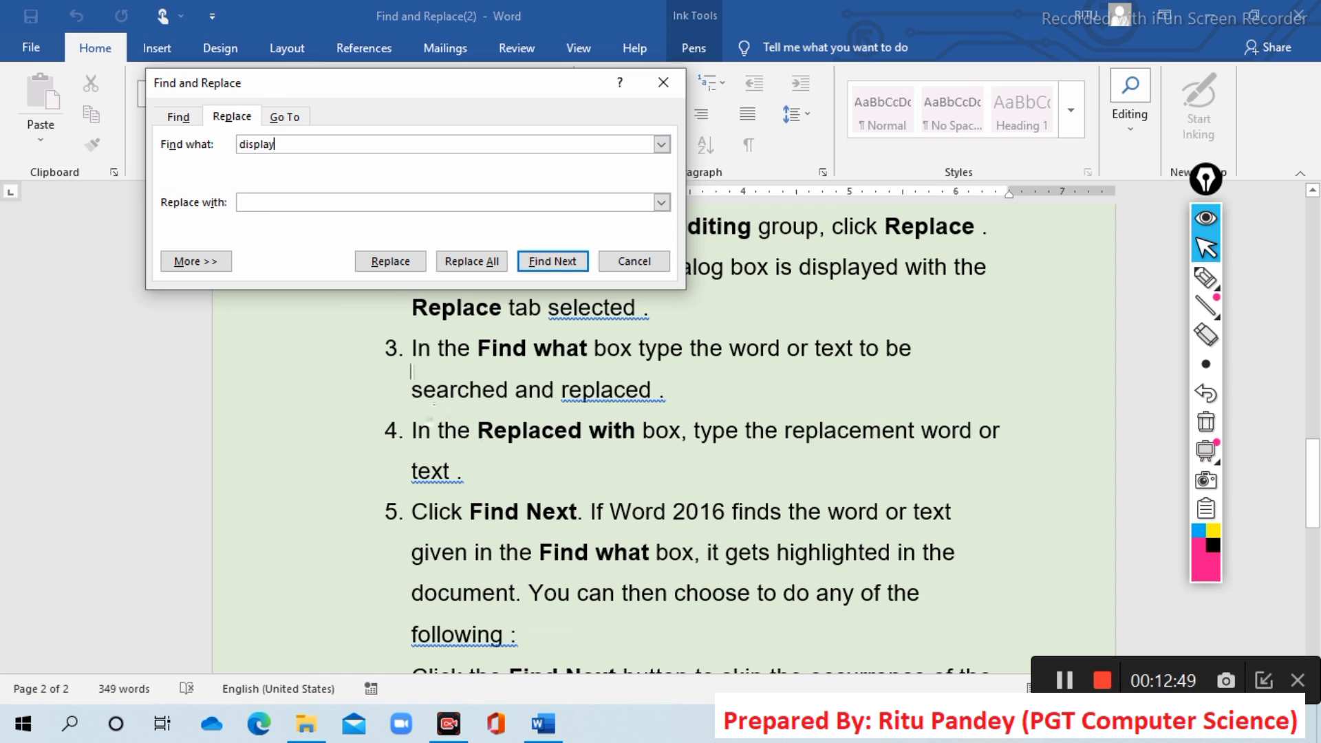
pyautogui.click(278, 203)
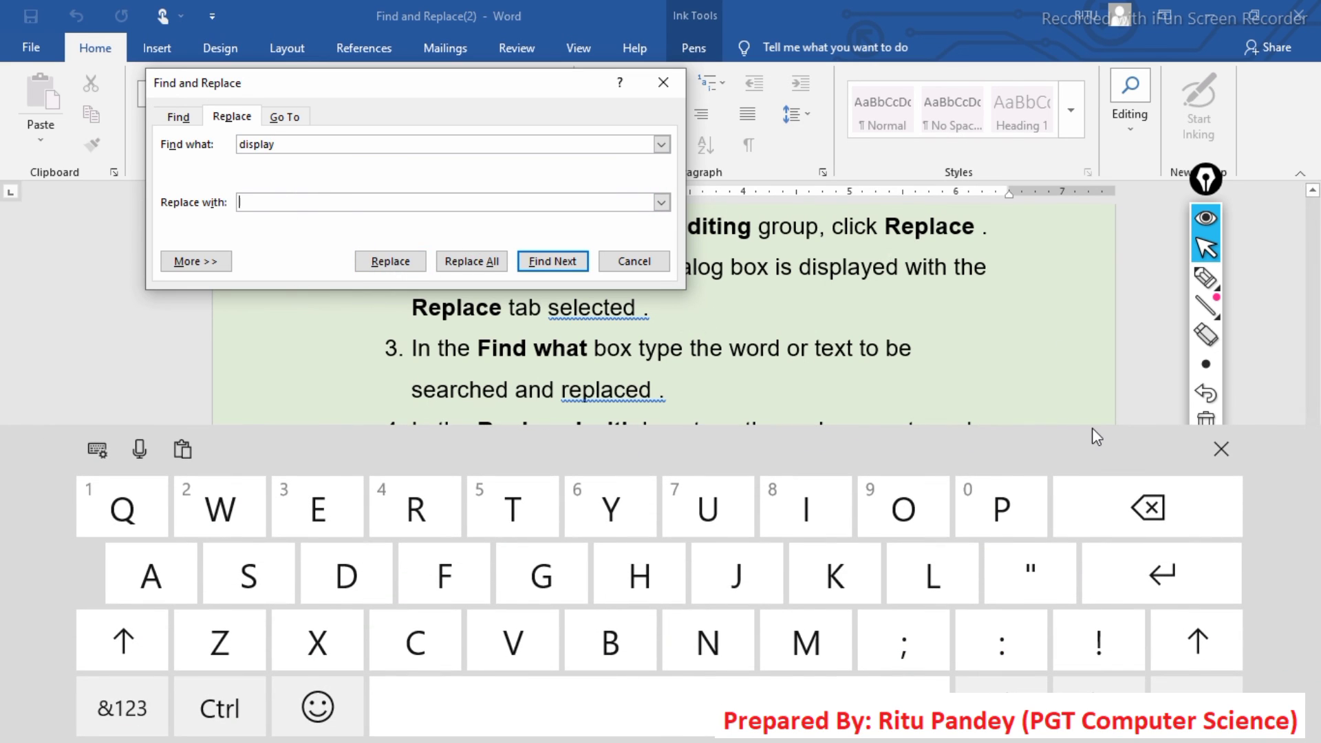
pyautogui.click(1219, 448)
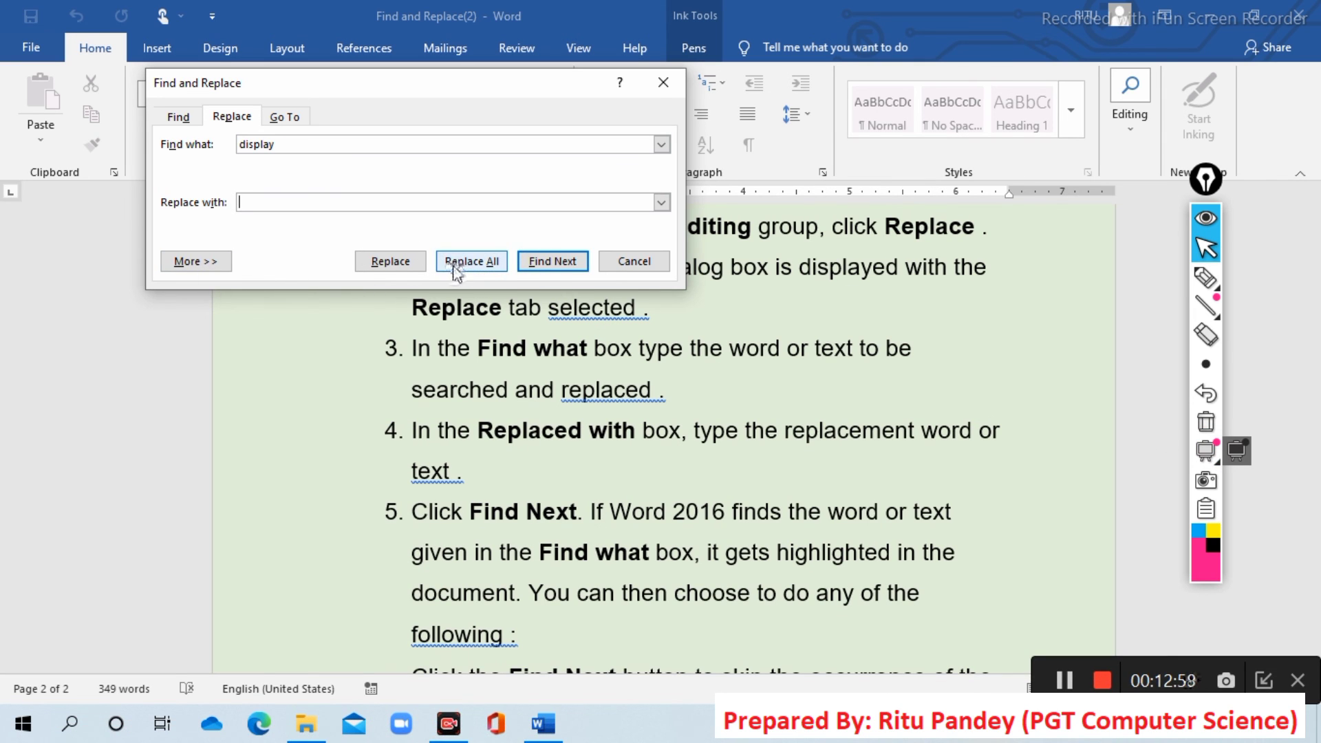
pyautogui.click(545, 267)
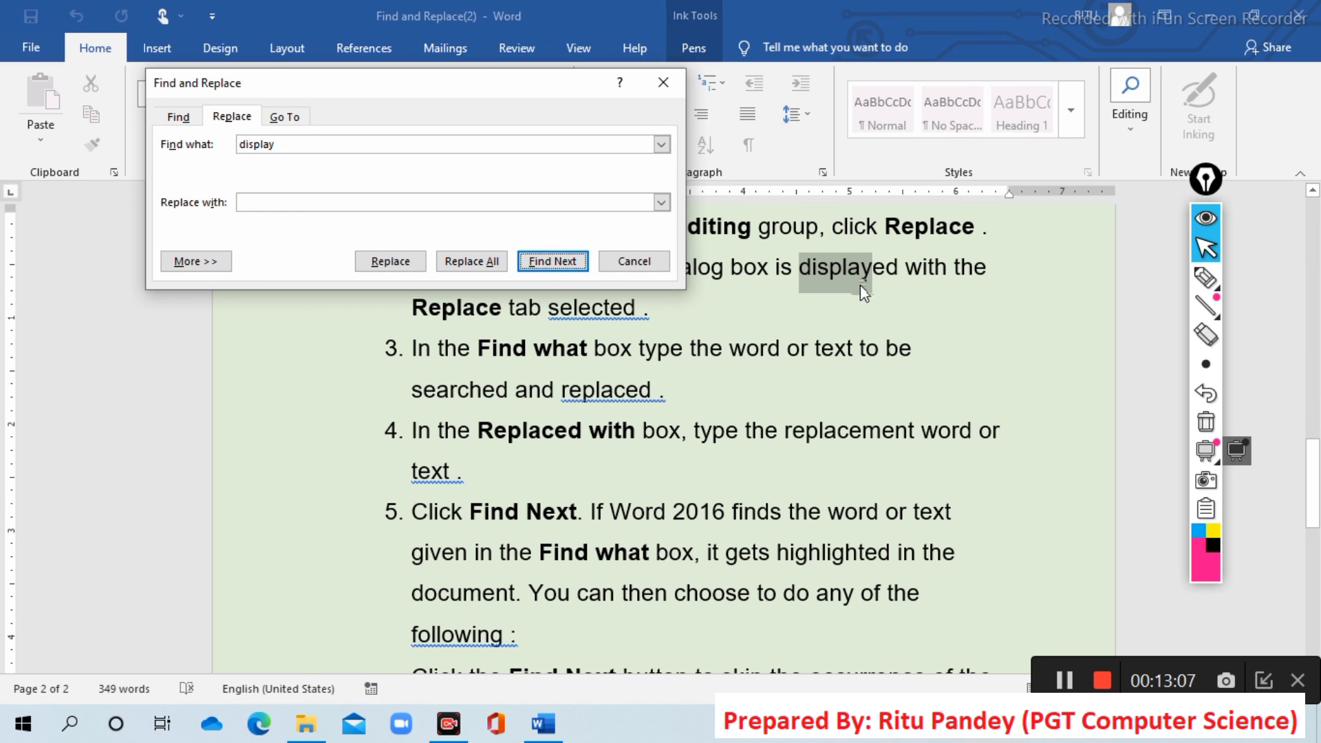
pyautogui.click(300, 203)
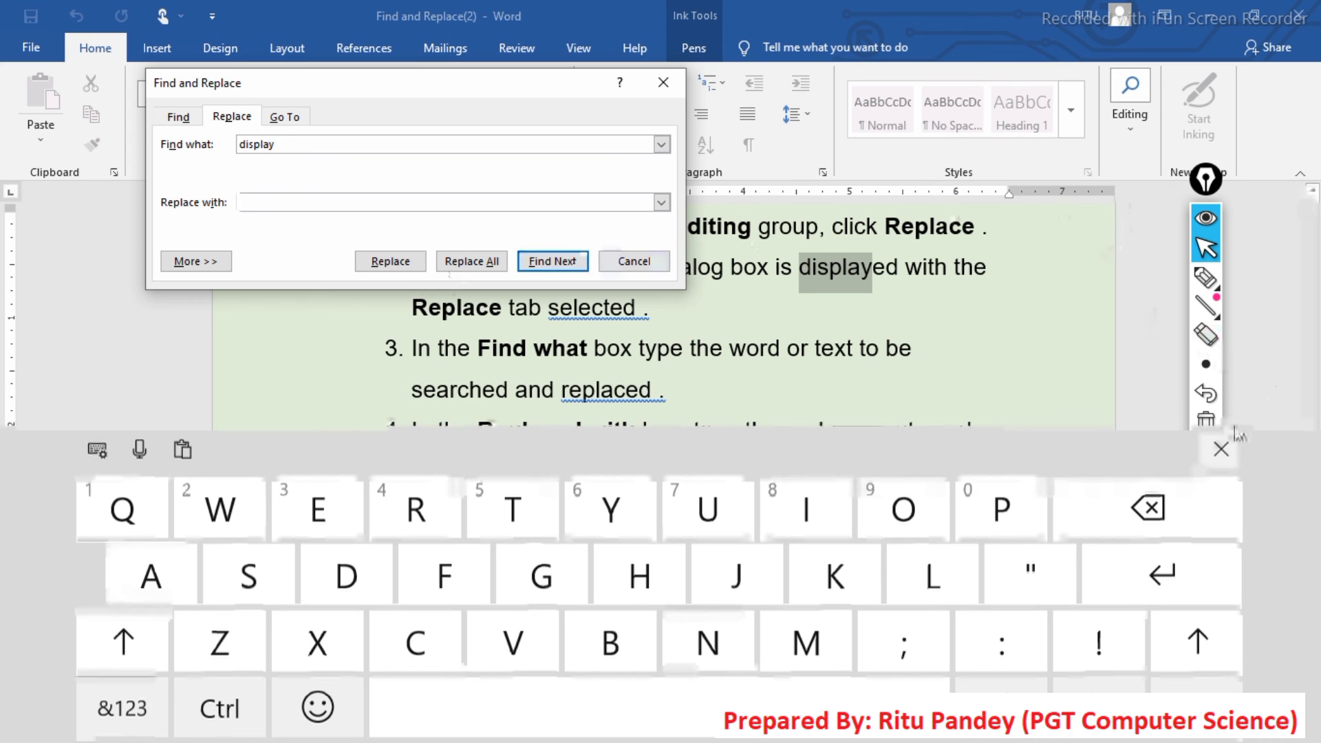
pyautogui.click(1221, 448)
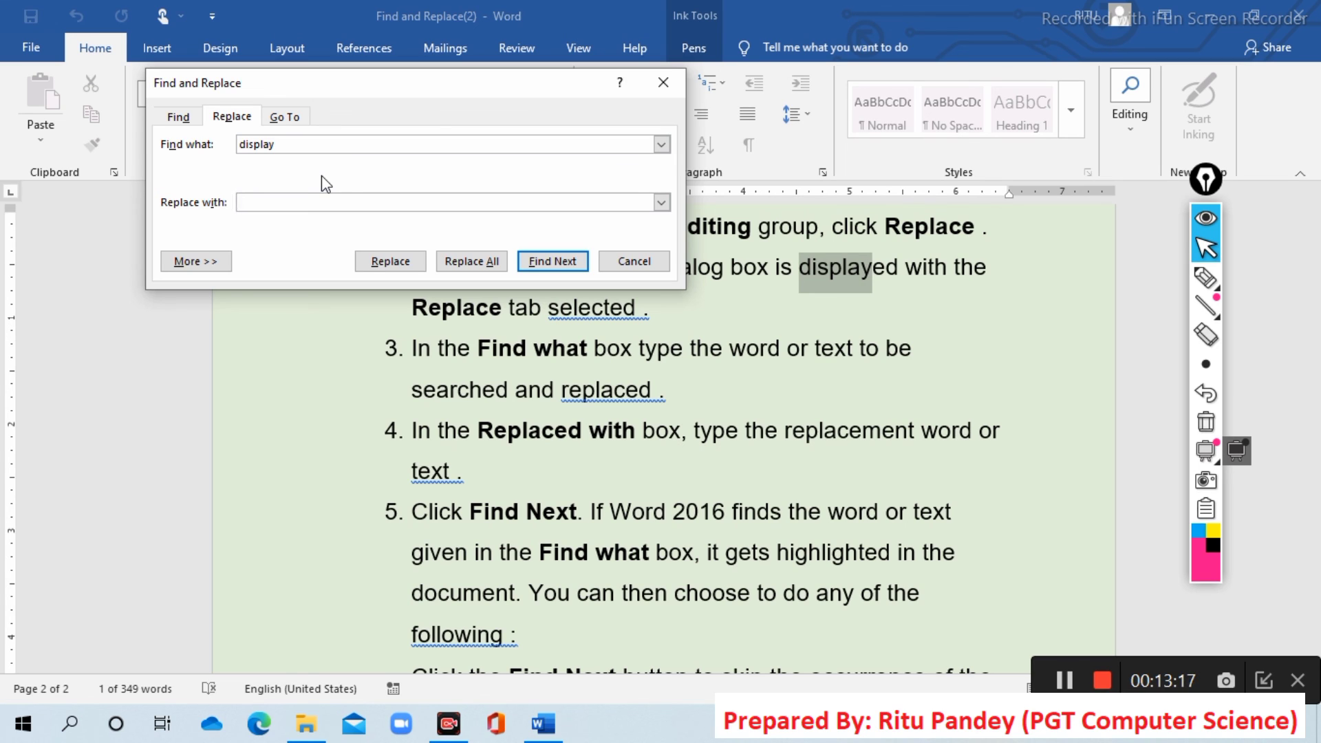
# Step: Enter 'show' as the replacement and search onward until Word finishes the document
pyautogui.write('show')
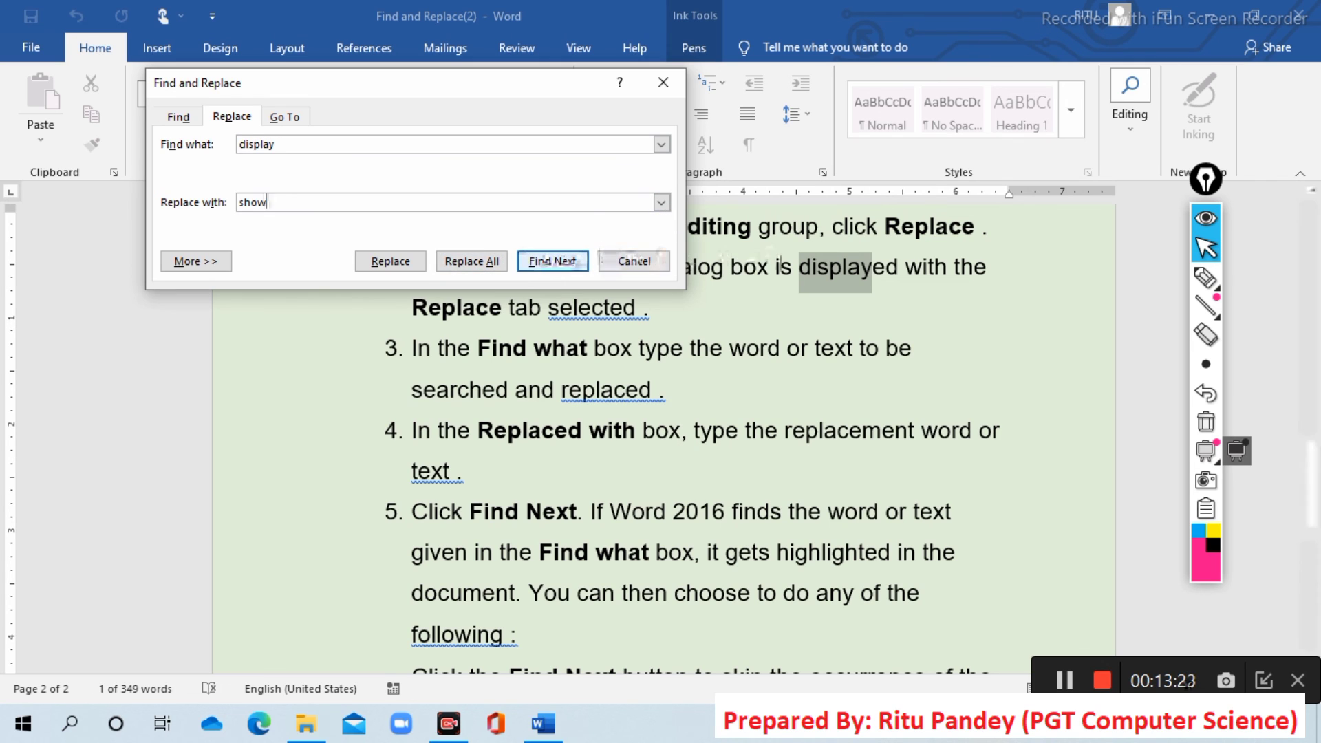
pyautogui.click(548, 263)
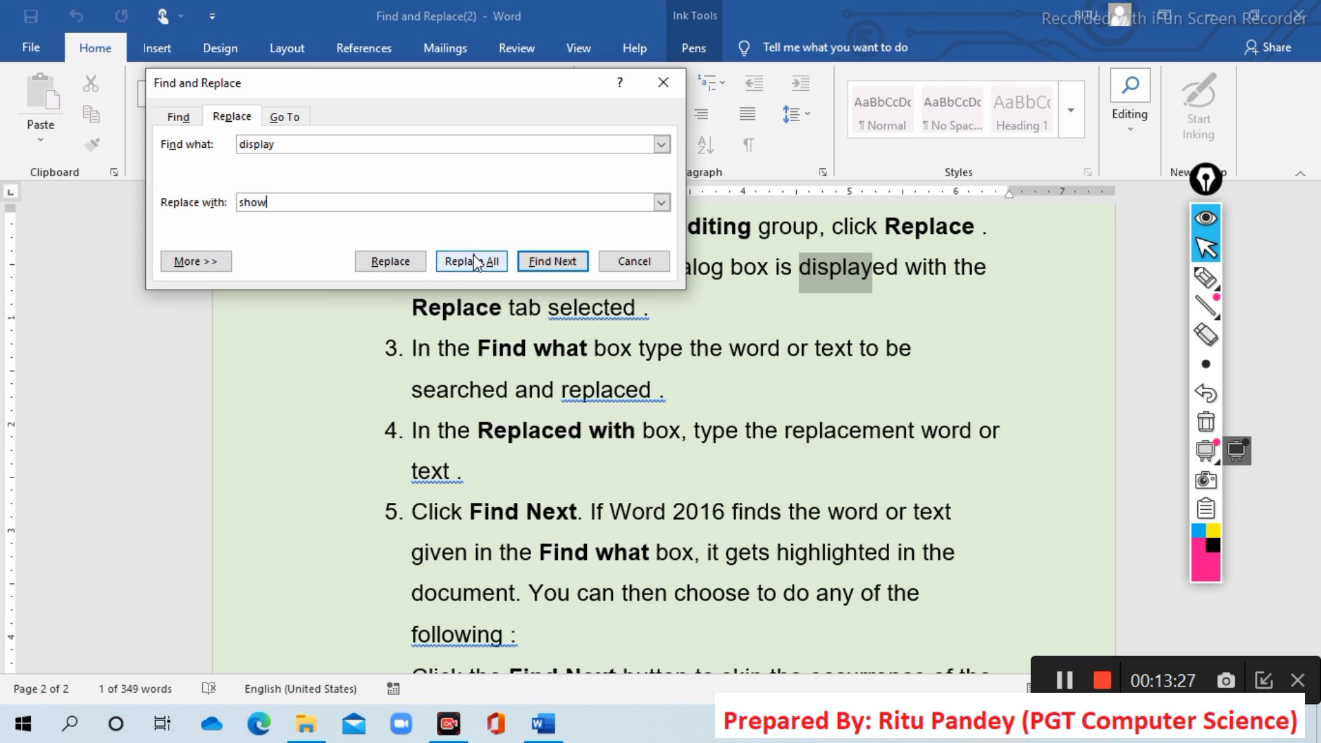
pyautogui.click(293, 148)
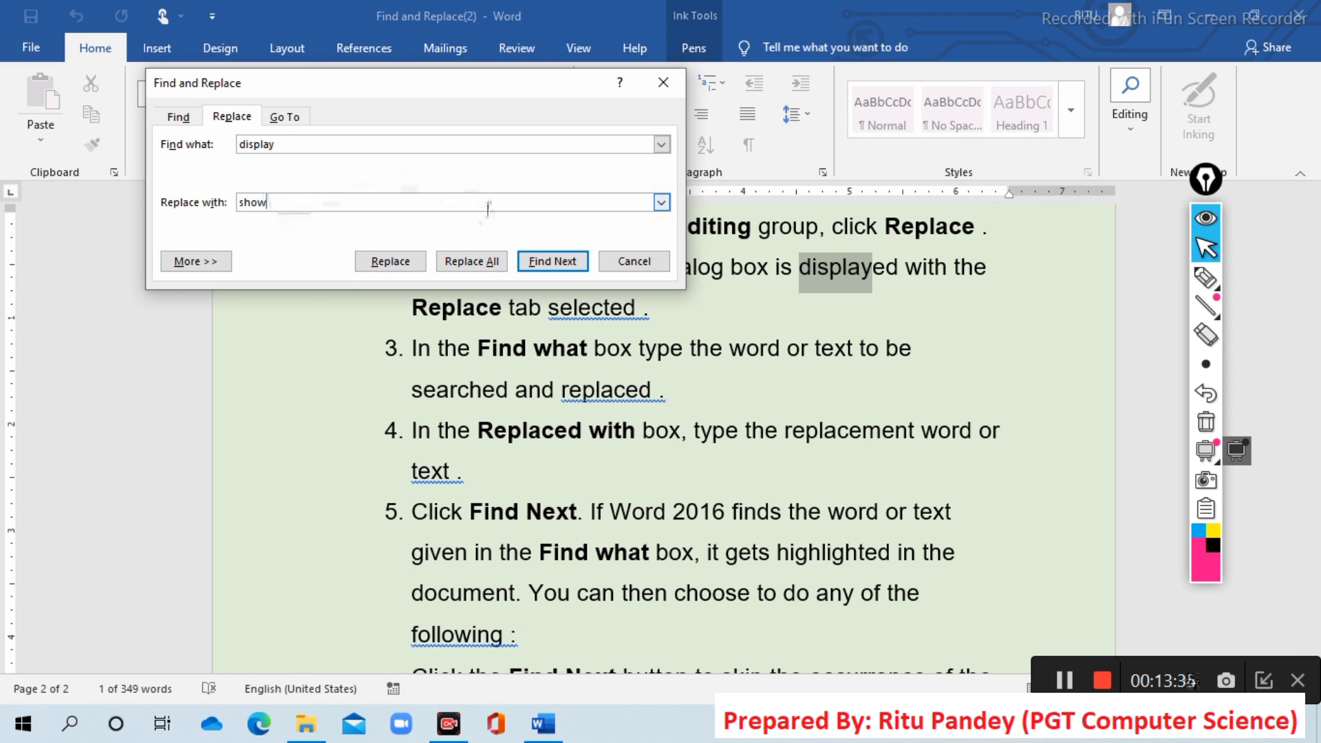
pyautogui.click(543, 263)
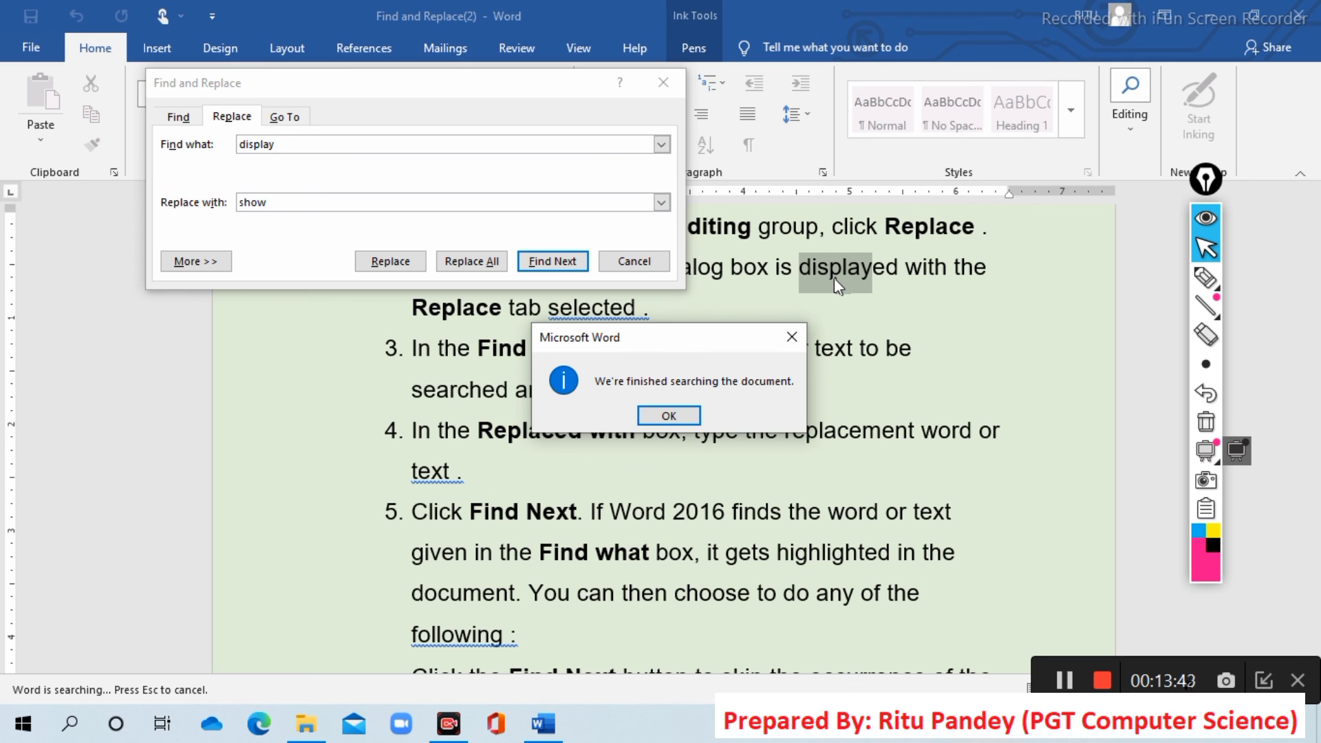
# Step: Acknowledge the finished-searching message and cancel the Find and Replace dialog
pyautogui.click(679, 417)
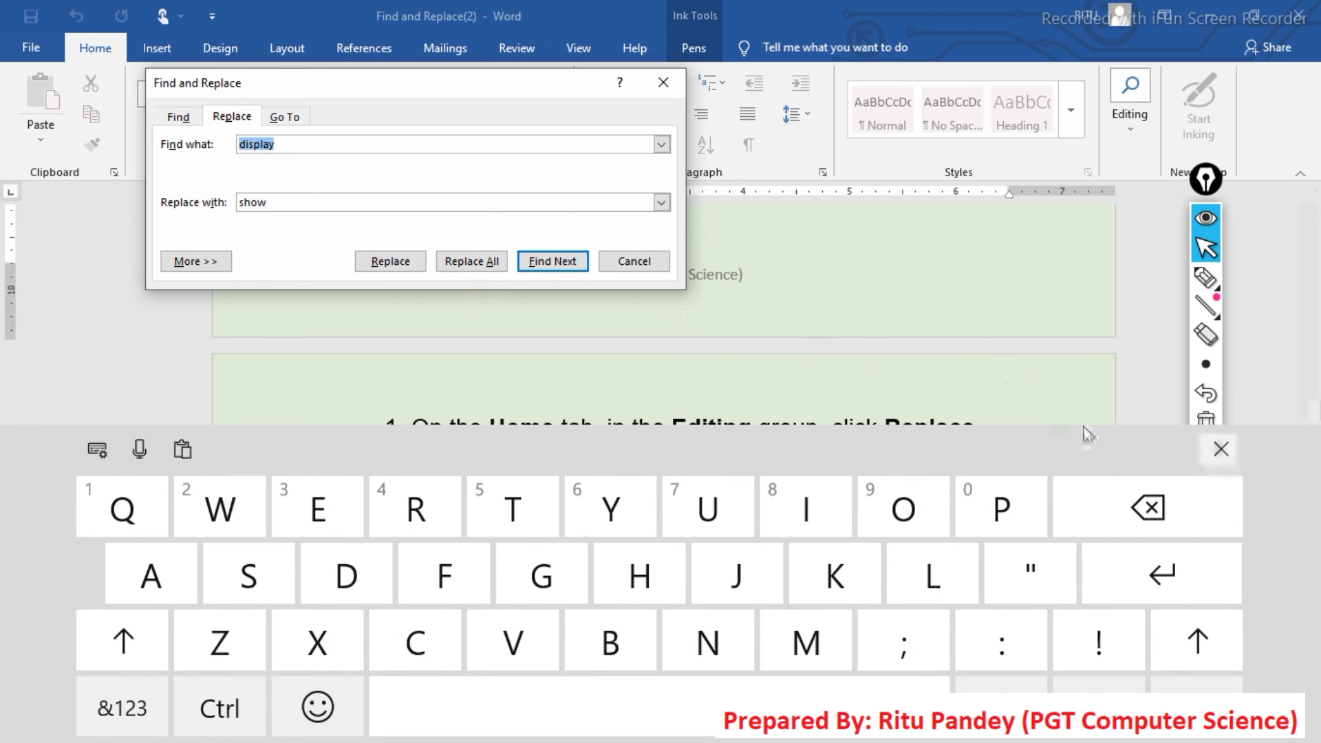
pyautogui.click(1217, 451)
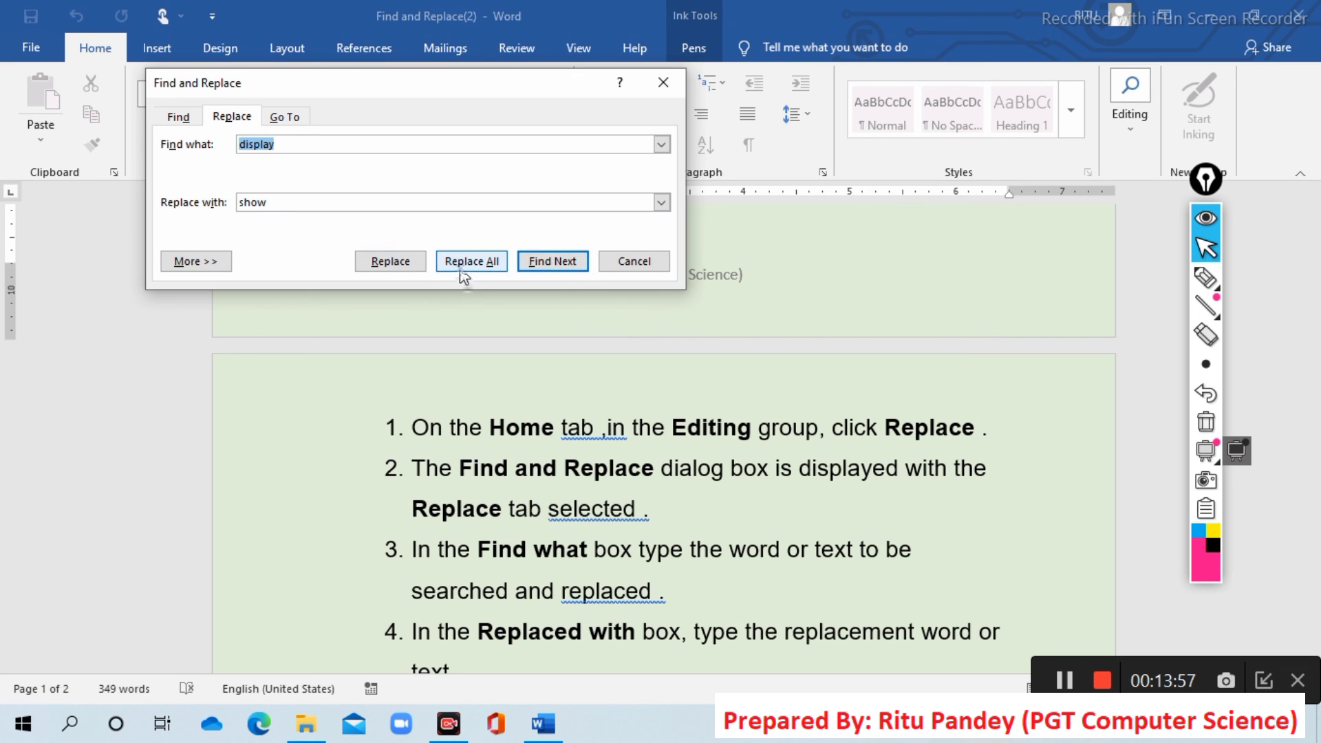
pyautogui.click(633, 262)
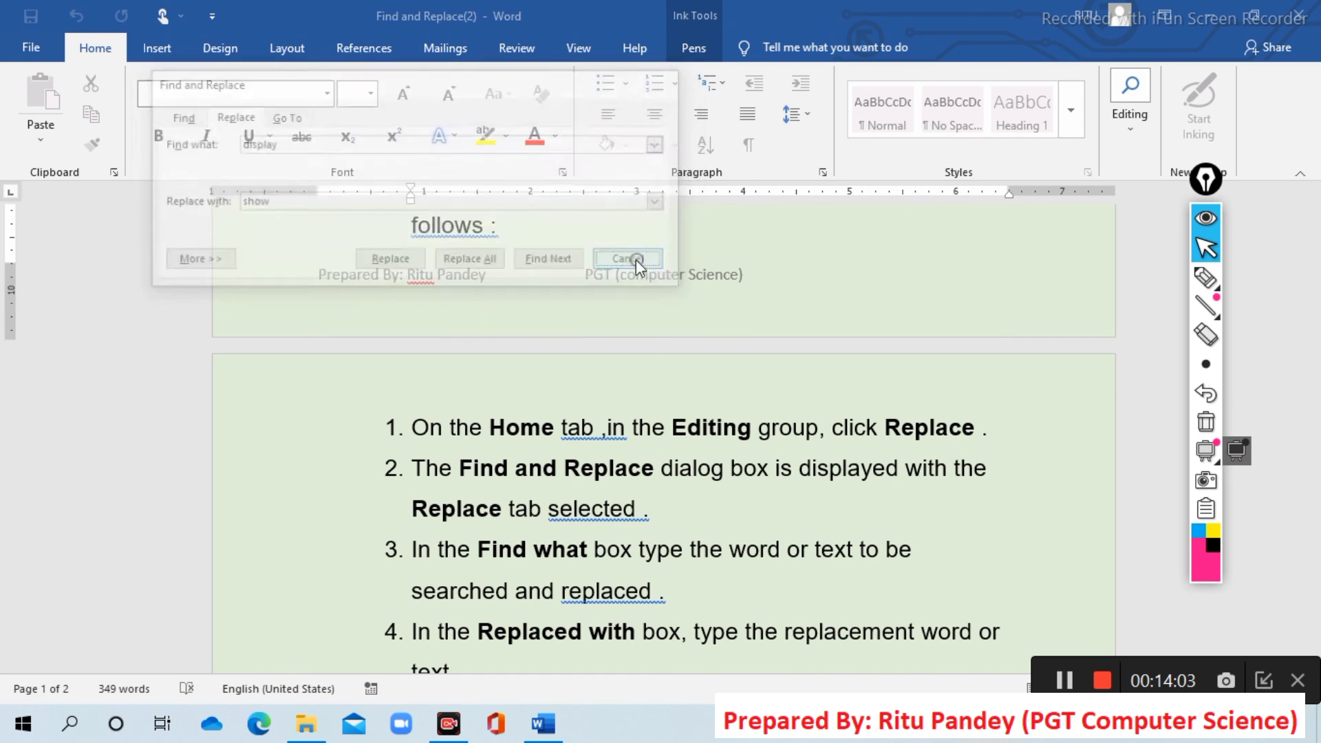
pyautogui.click(606, 427)
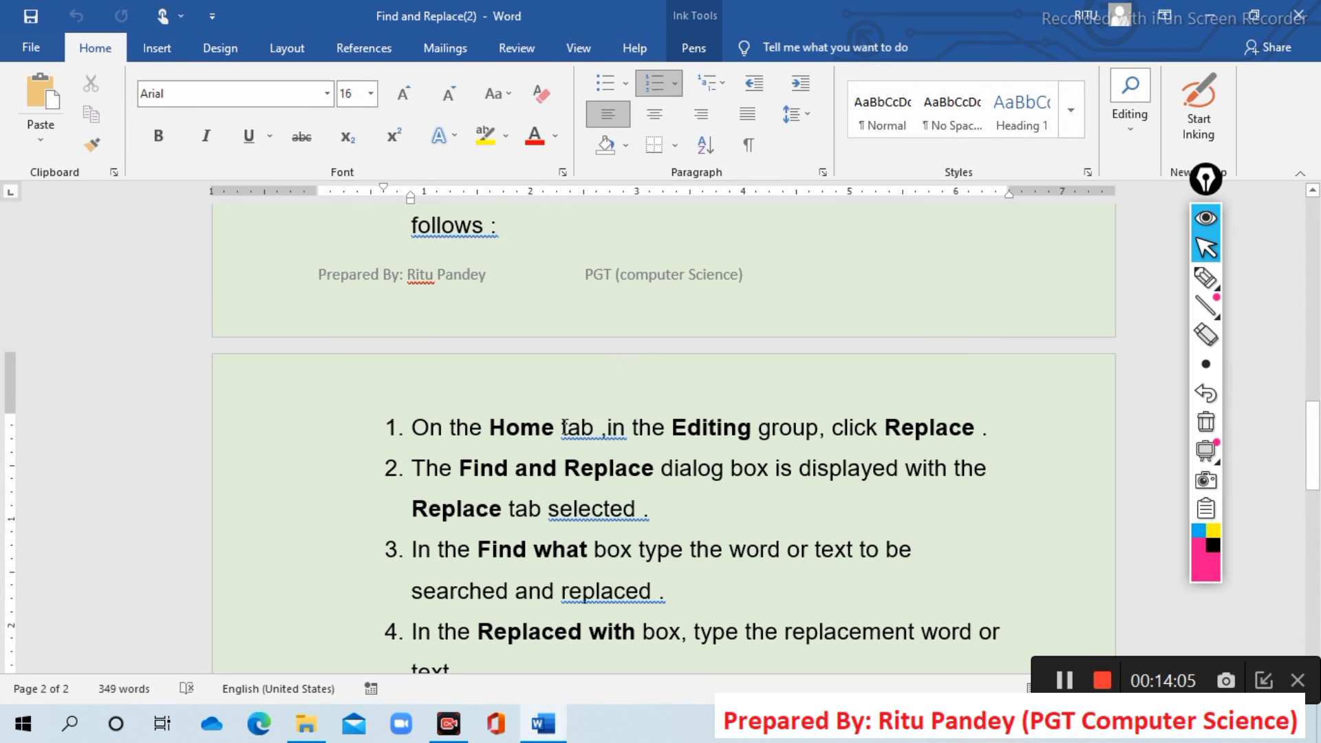
pyautogui.scroll(-5, 564, 427)
pyautogui.scroll(-5, 564, 427)
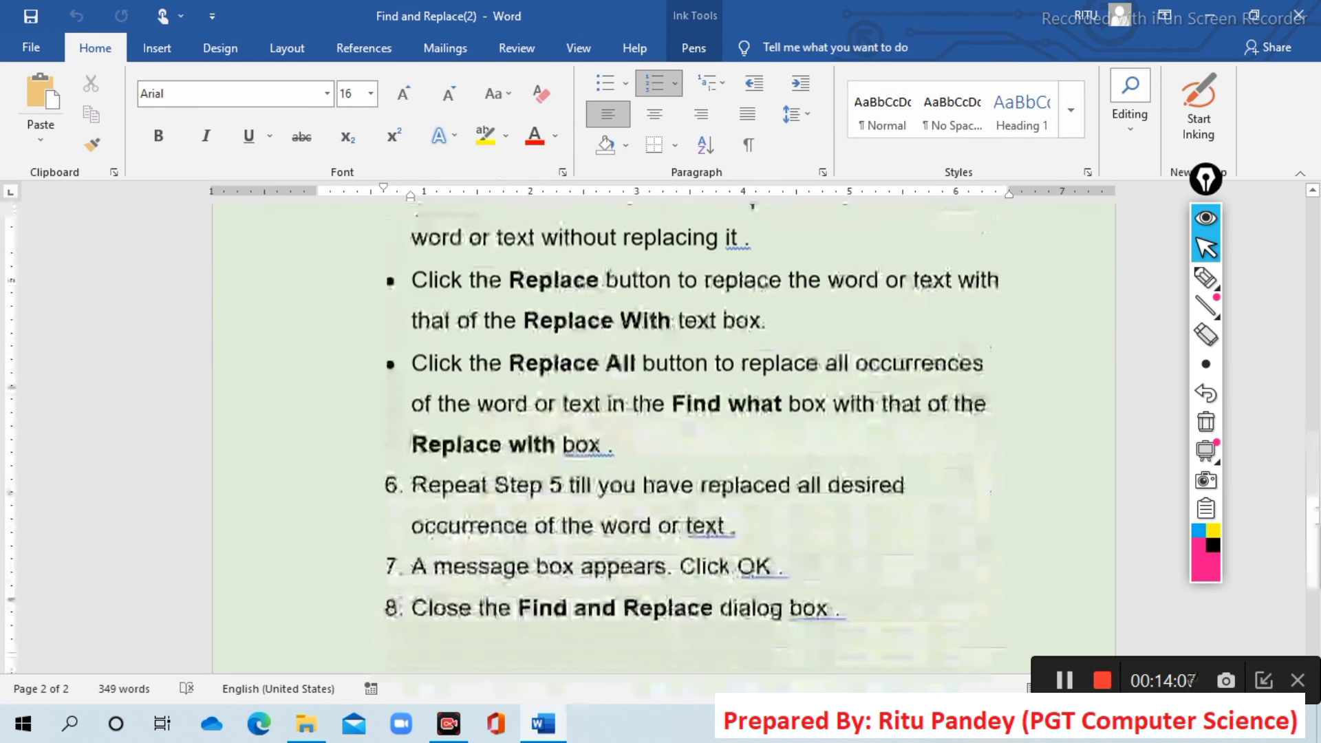
pyautogui.scroll(-1, 564, 427)
pyautogui.scroll(2, 660, 440)
pyautogui.scroll(3, 661, 440)
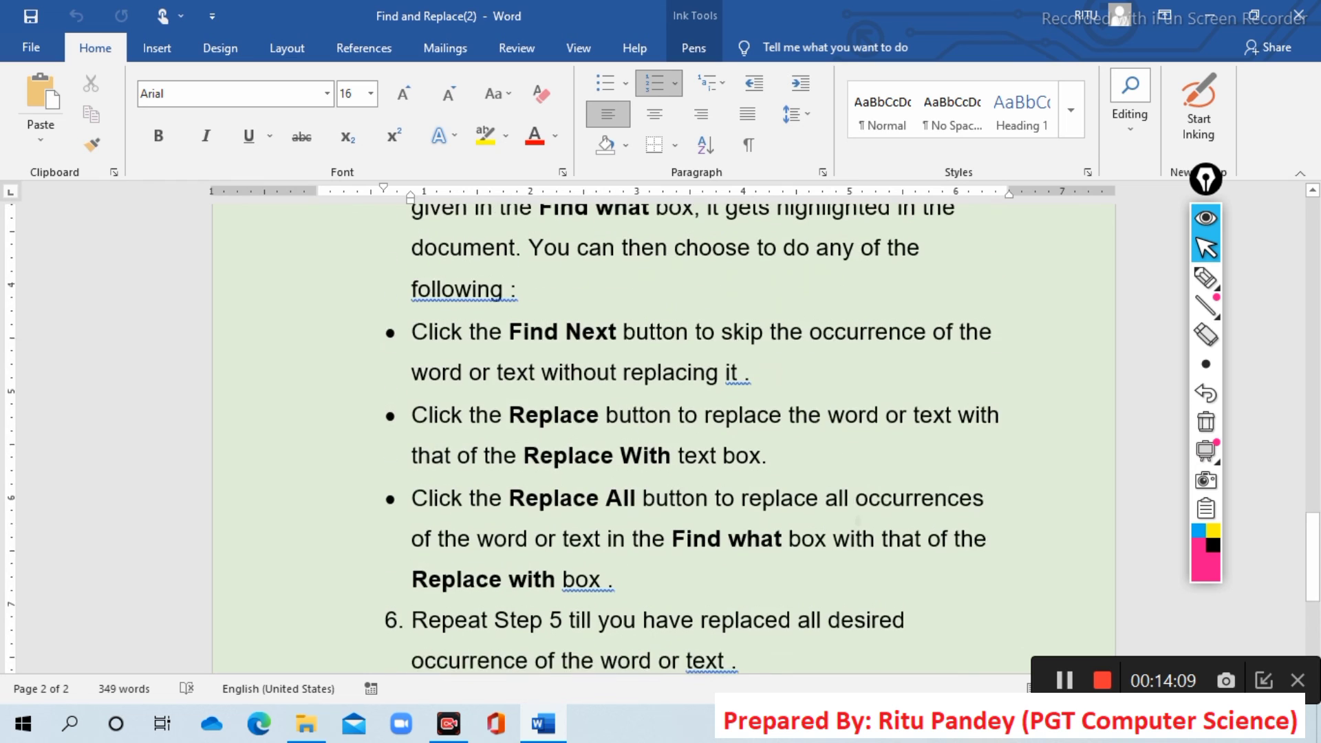
pyautogui.scroll(3, 661, 441)
pyautogui.scroll(2, 660, 440)
pyautogui.scroll(-3, 661, 440)
pyautogui.scroll(-1, 660, 440)
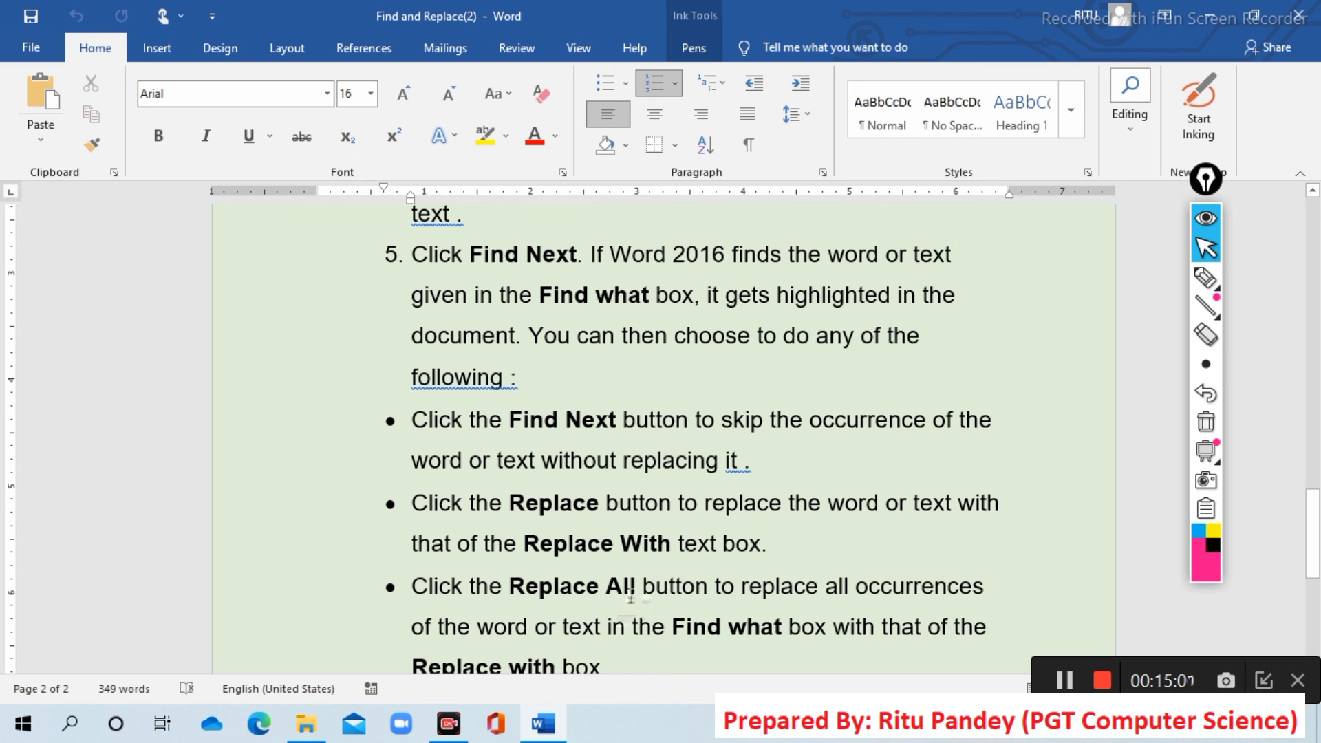
pyautogui.scroll(-3, 631, 585)
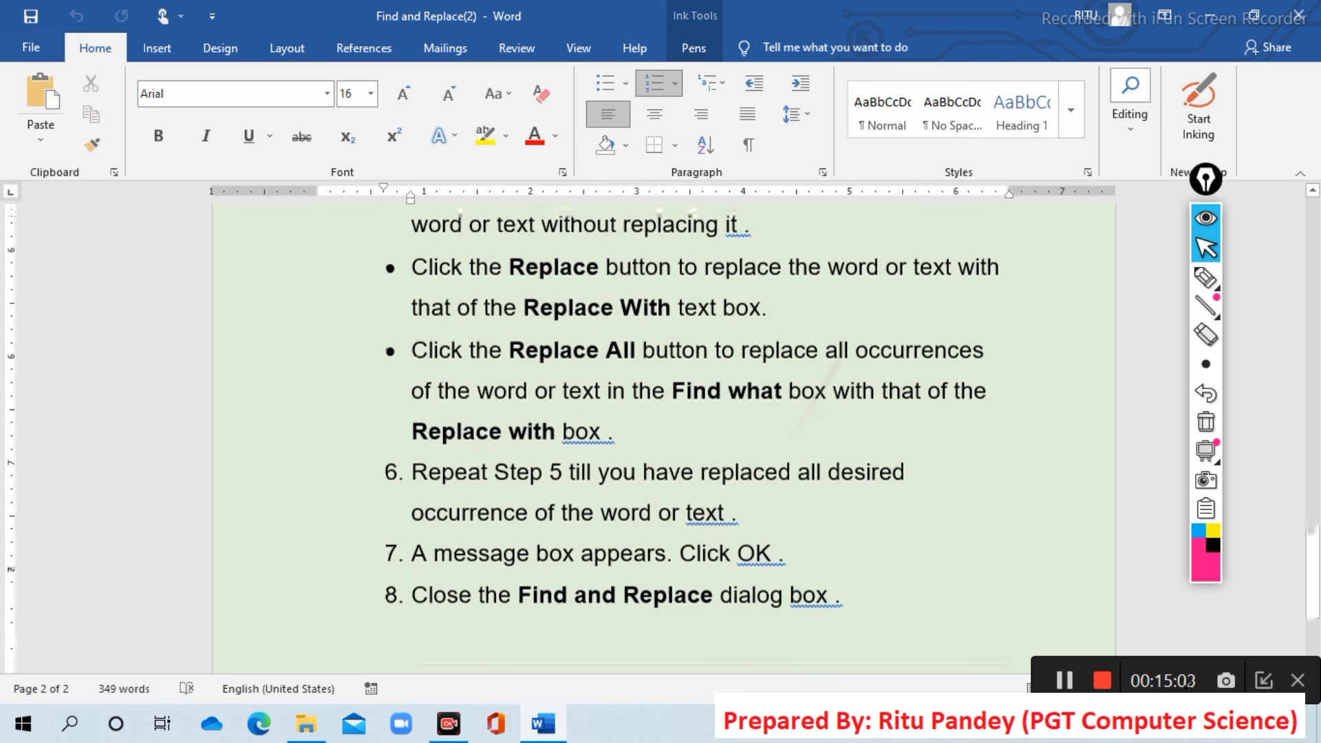
pyautogui.scroll(-2, 632, 585)
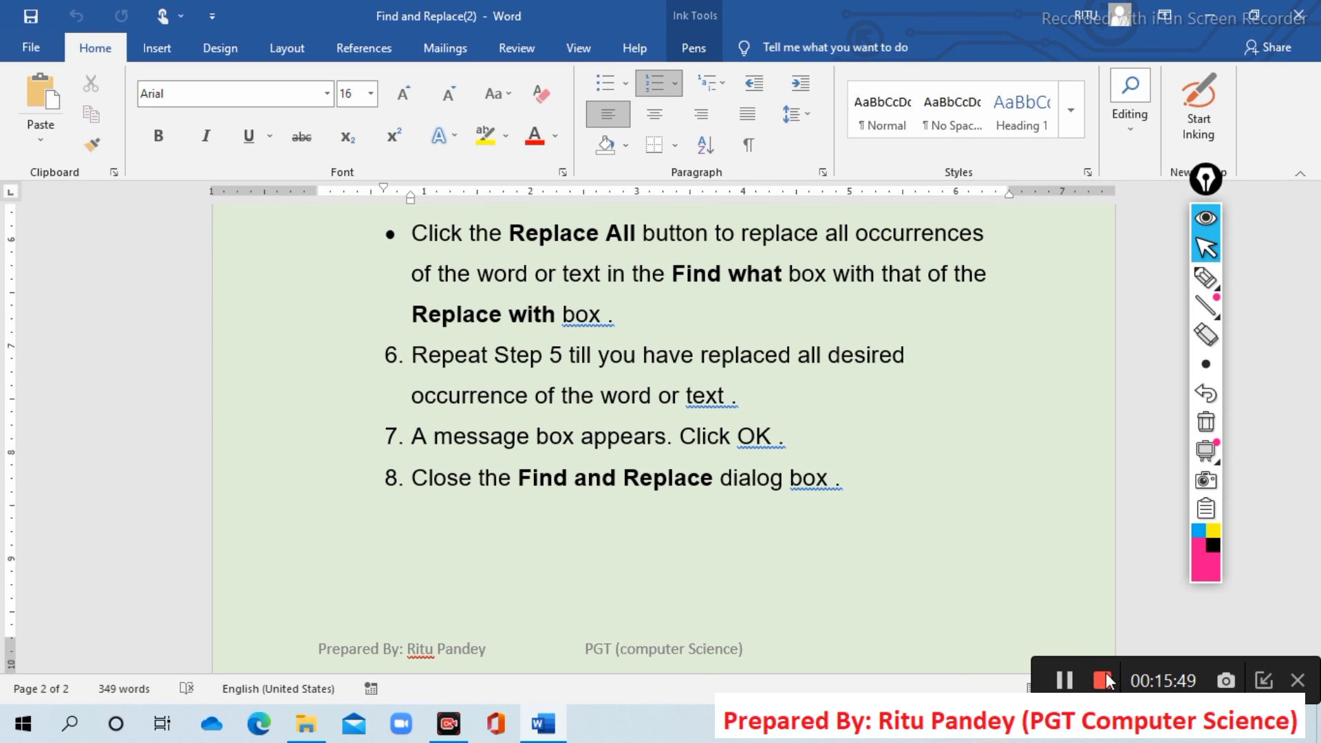
pyautogui.click(1104, 681)
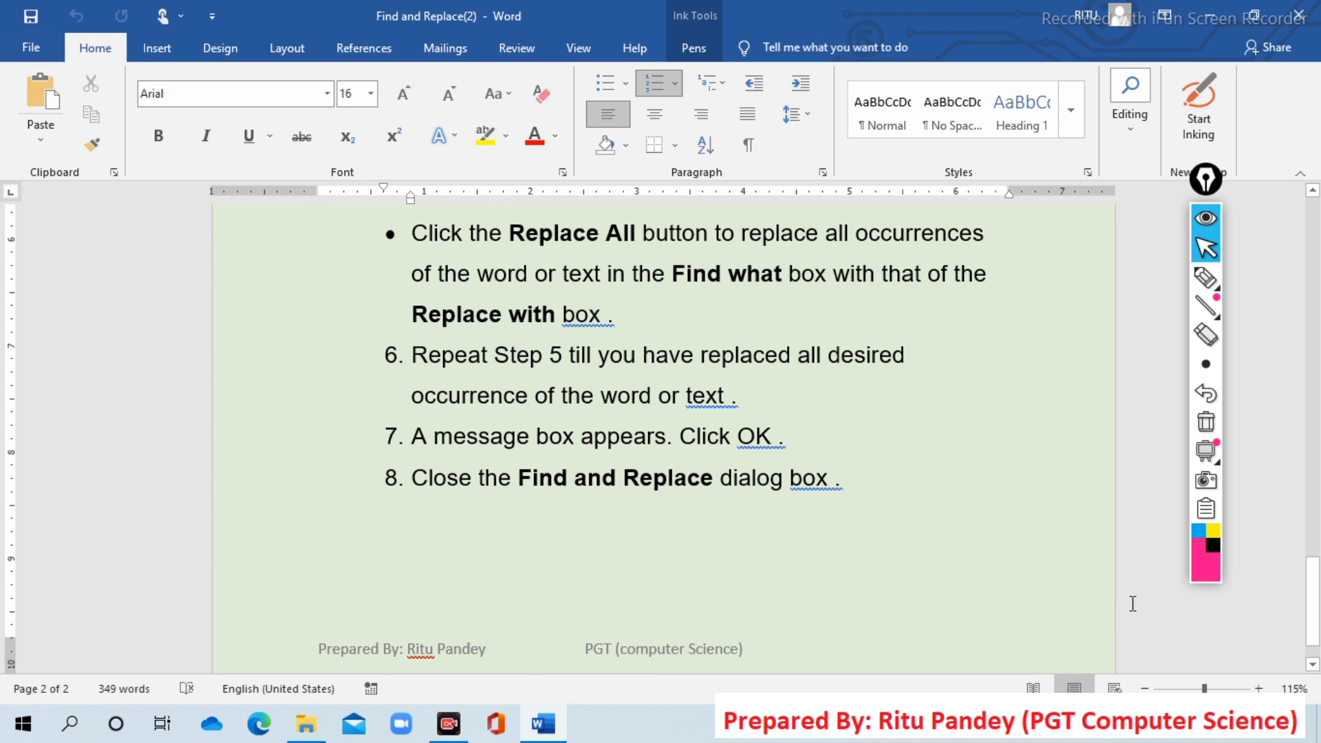